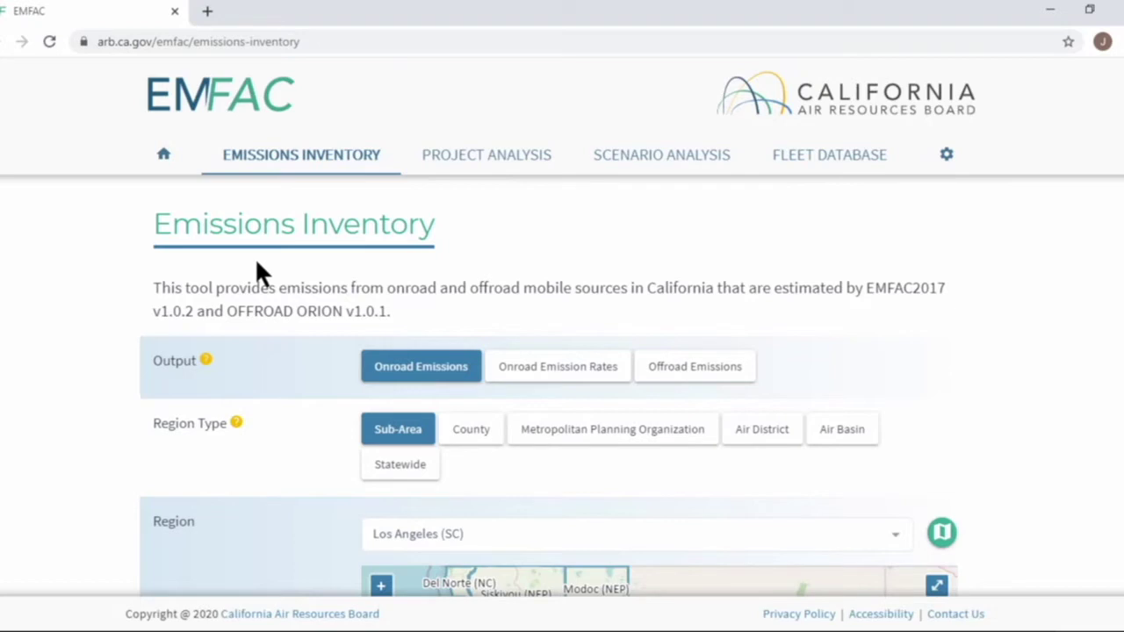
Switch the inventory output to Offroad Emissions, then back to Onroad Emissions.
scroll(255, 258, "down", 3)
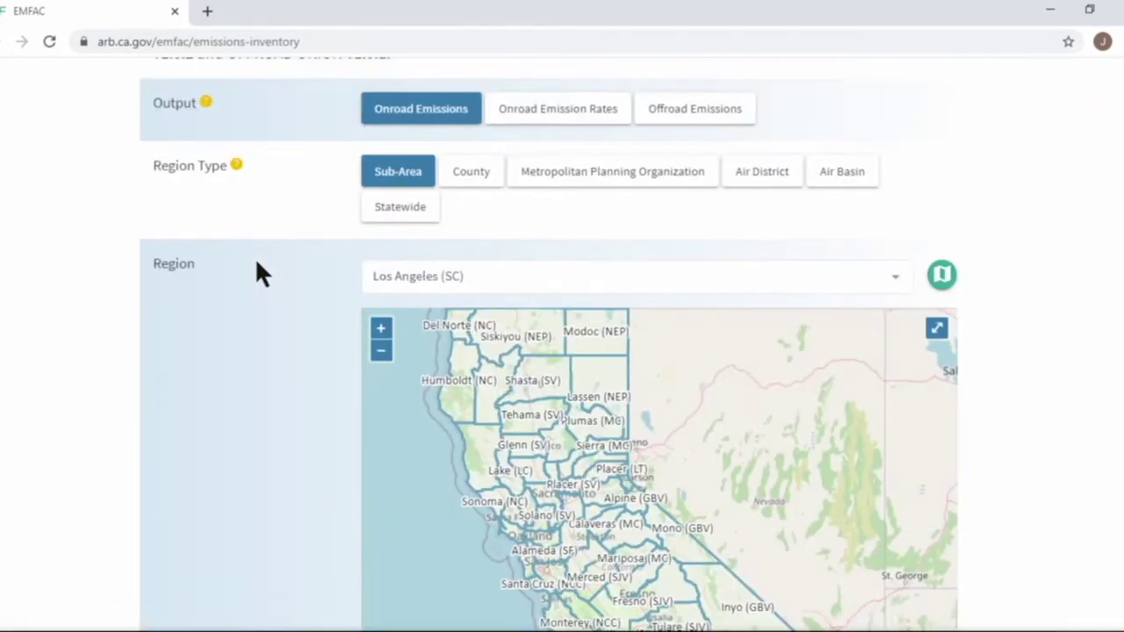
scroll(255, 257, "up", 3)
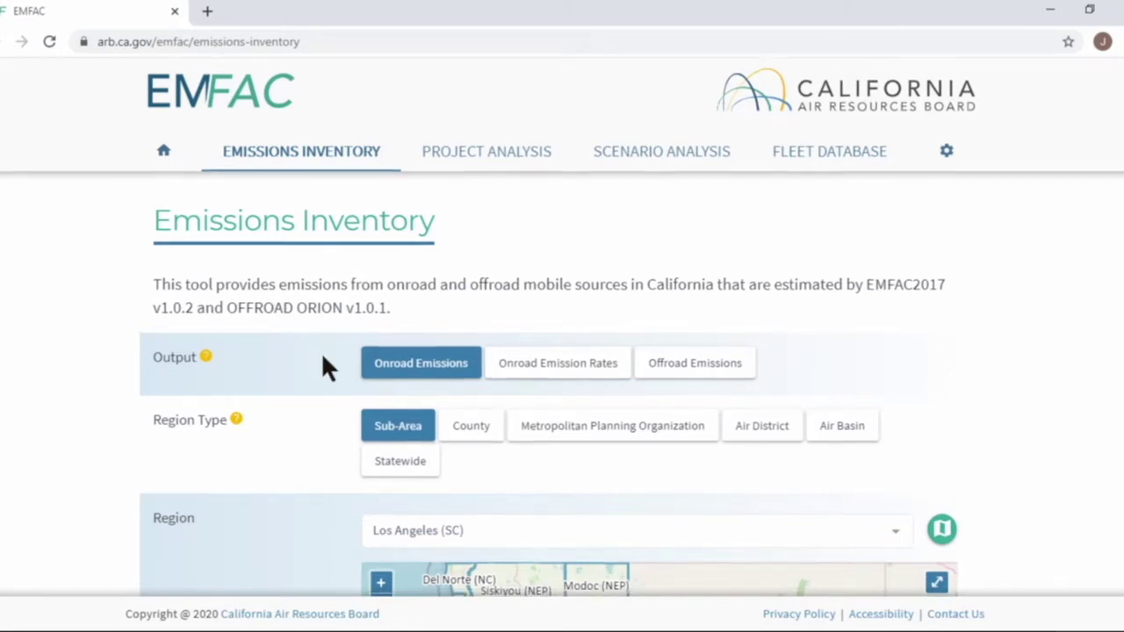
scroll(321, 362, "down", 1)
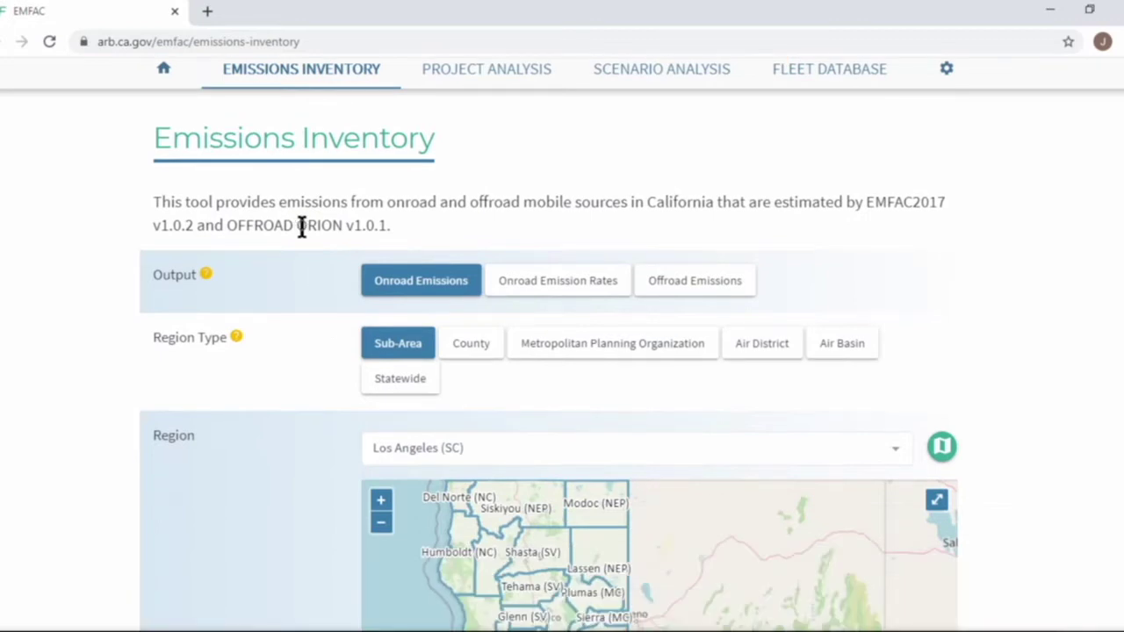
scroll(301, 226, "down", 1)
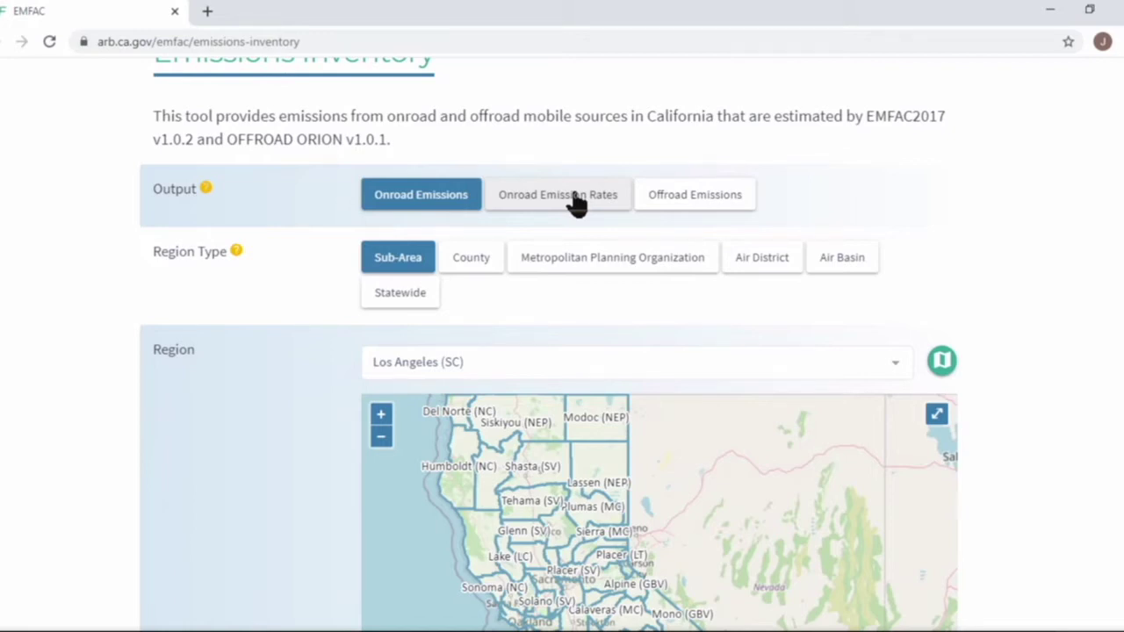
left_click(686, 206)
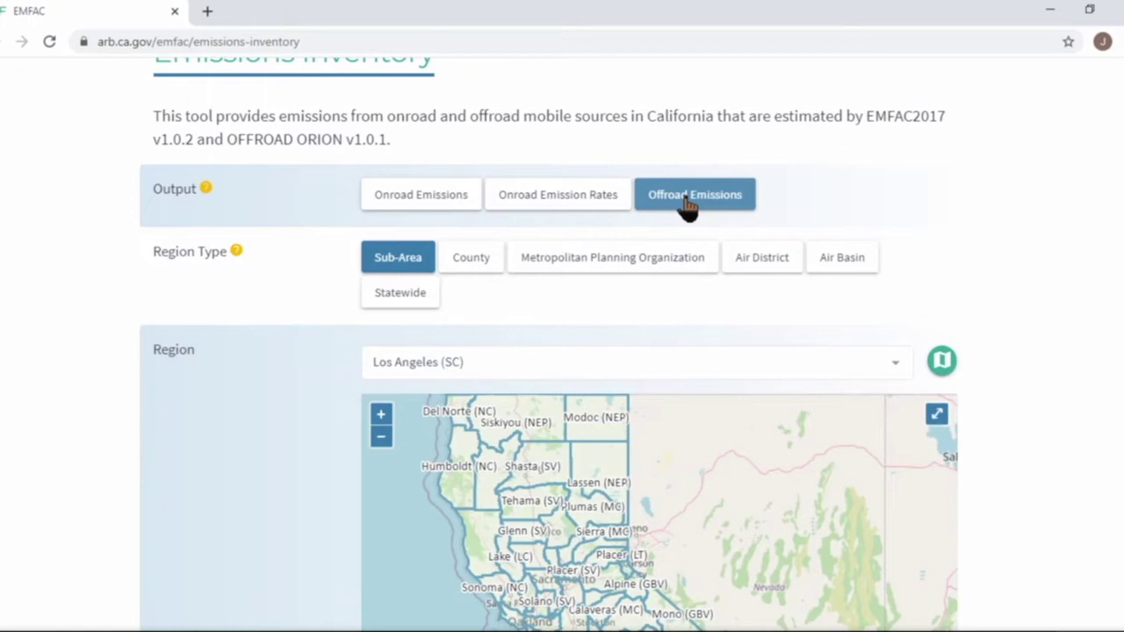
left_click(430, 194)
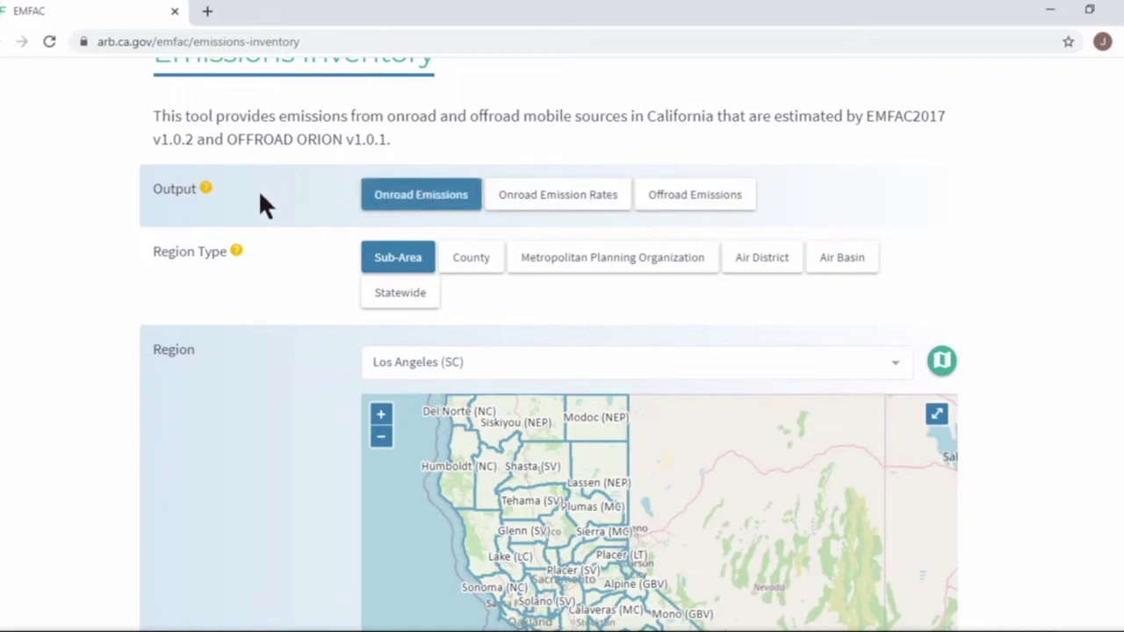
Read the Output help note on the data sources, then close it.
left_click(205, 189)
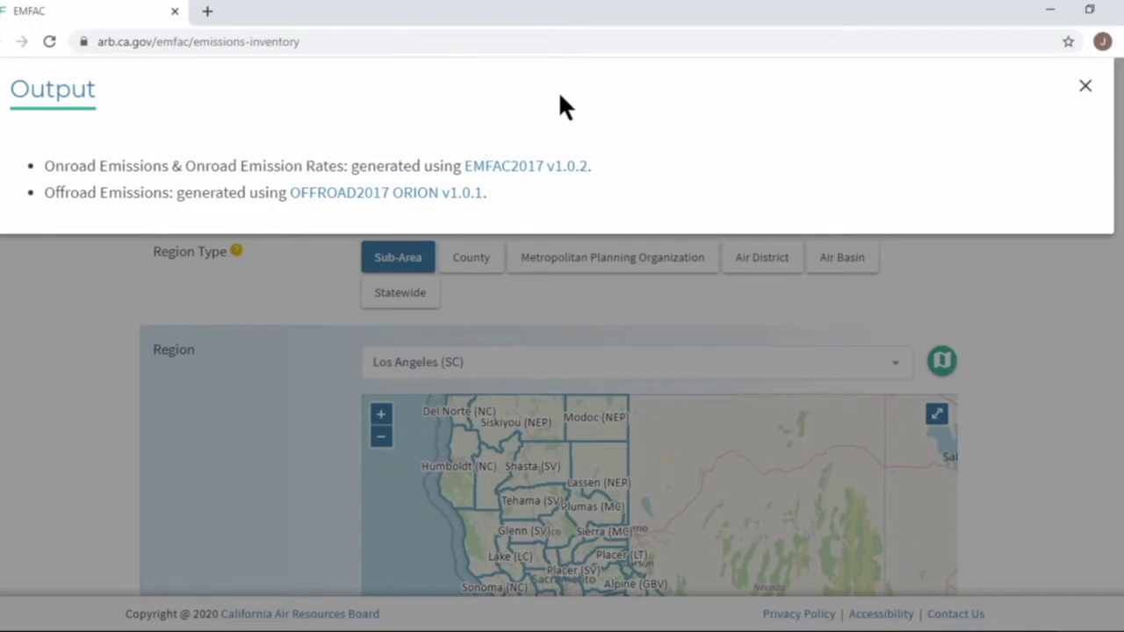
left_click(1085, 87)
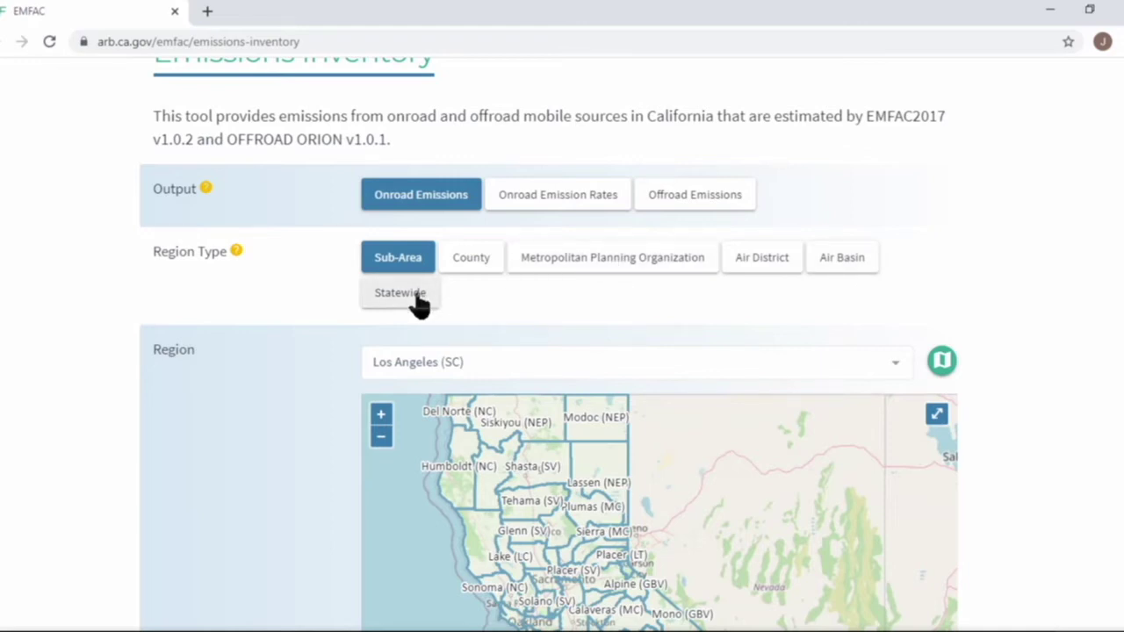
Try the County region type, switch back to Sub-Area, then pick County again.
left_click(471, 268)
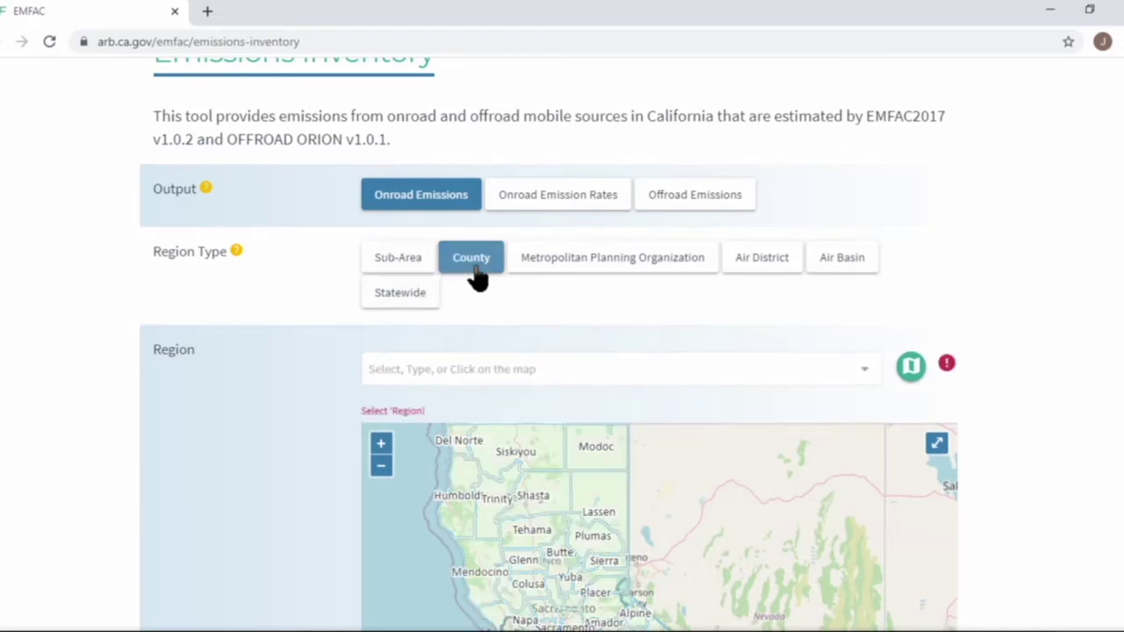
left_click(402, 260)
scroll(235, 318, "down", 2)
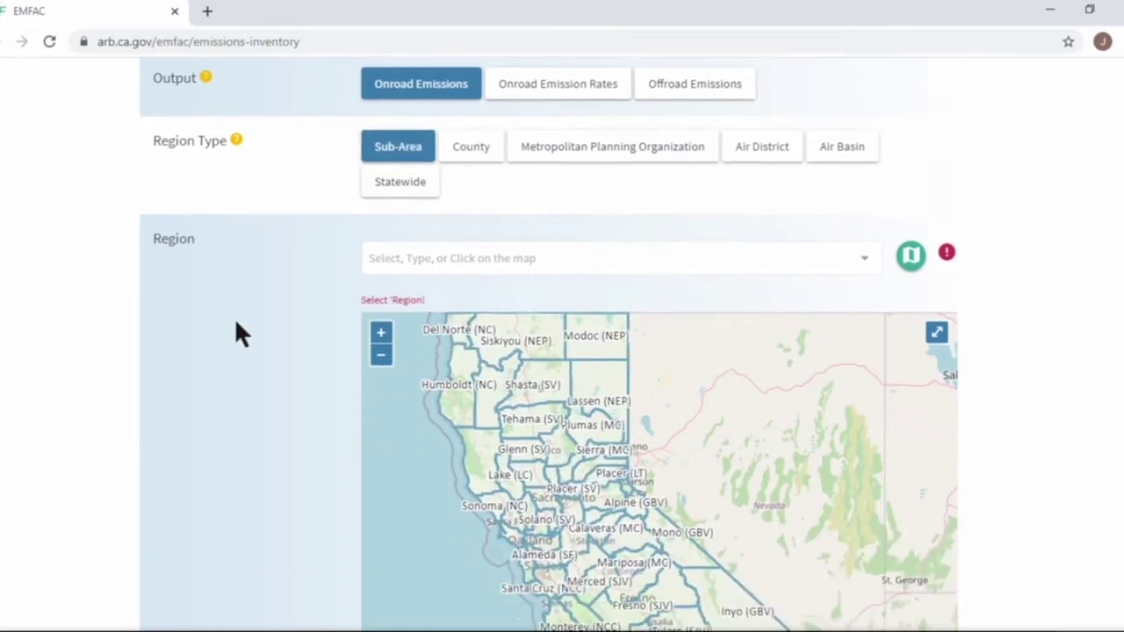
scroll(286, 318, "down", 1)
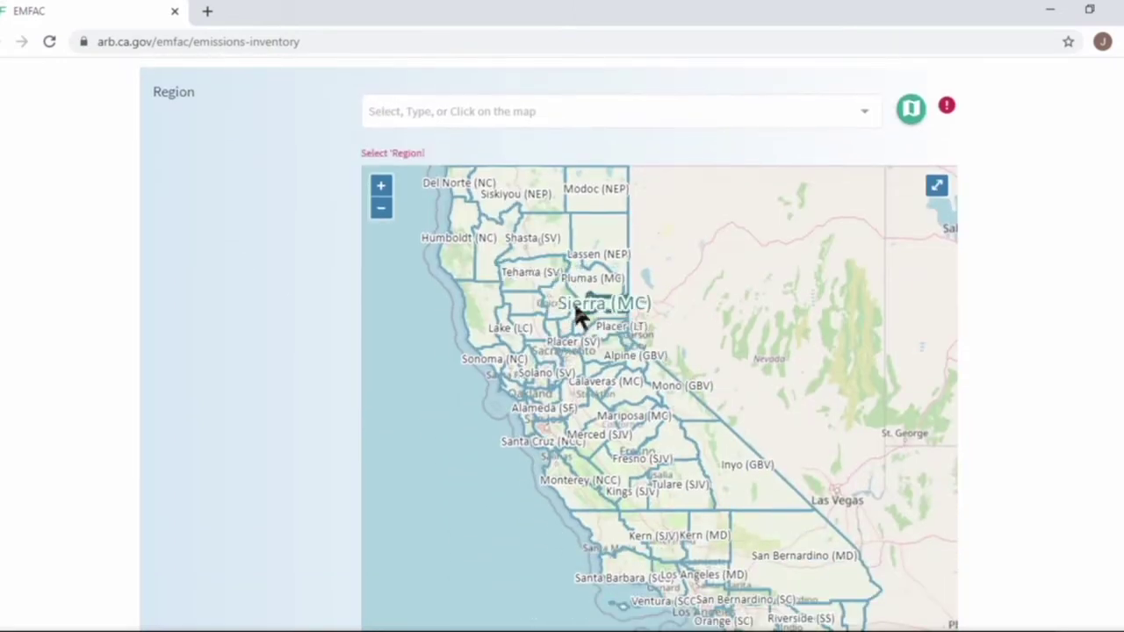
scroll(290, 307, "up", 2)
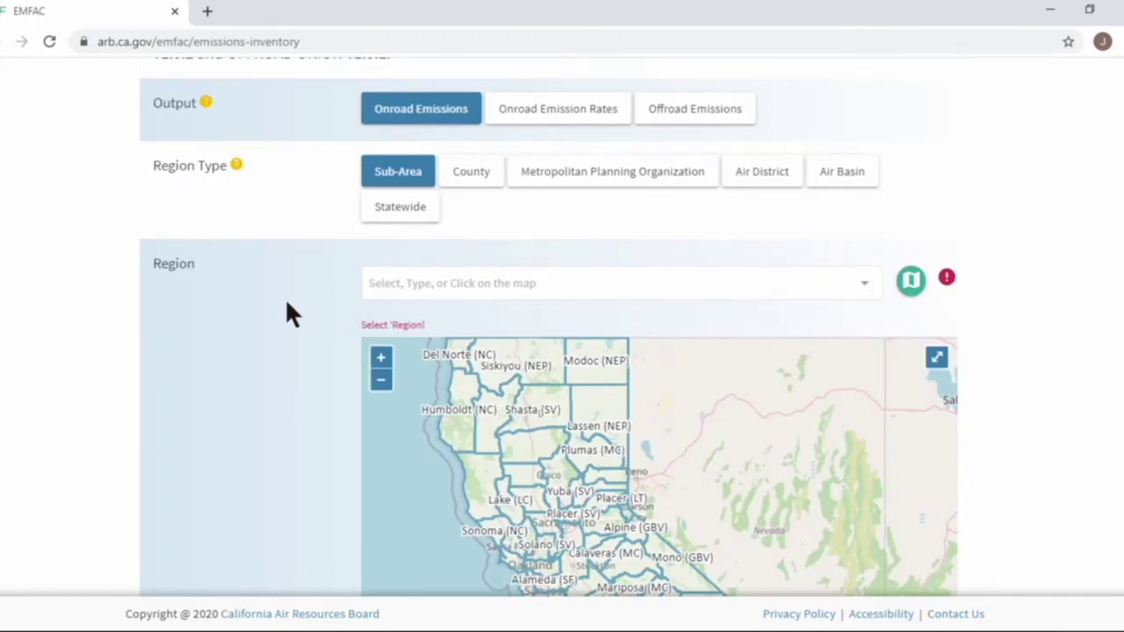
left_click(492, 177)
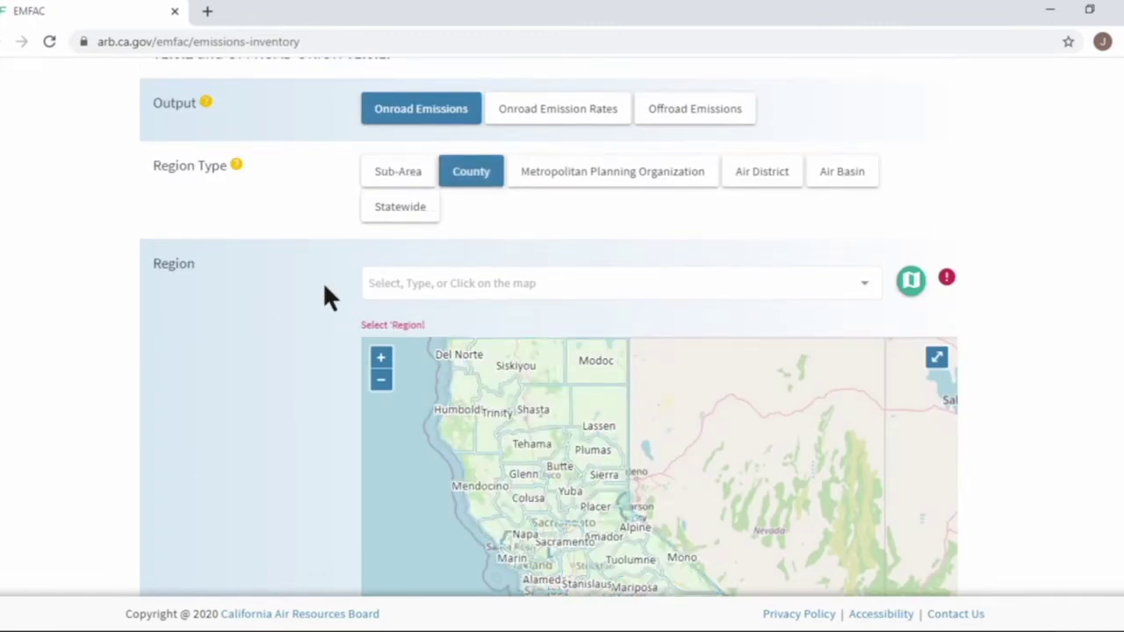
scroll(301, 321, "down", 2)
scroll(301, 321, "up", 1)
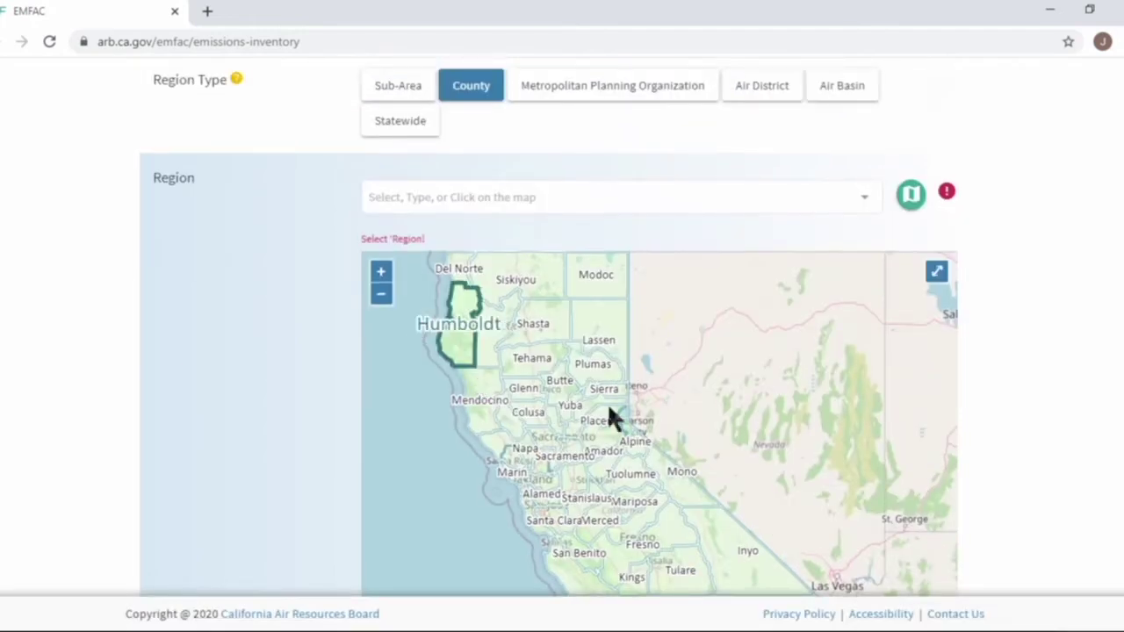
Preview the Metropolitan Planning Organization, Air District and Statewide region types, ending on Sub-Area.
left_click(600, 95)
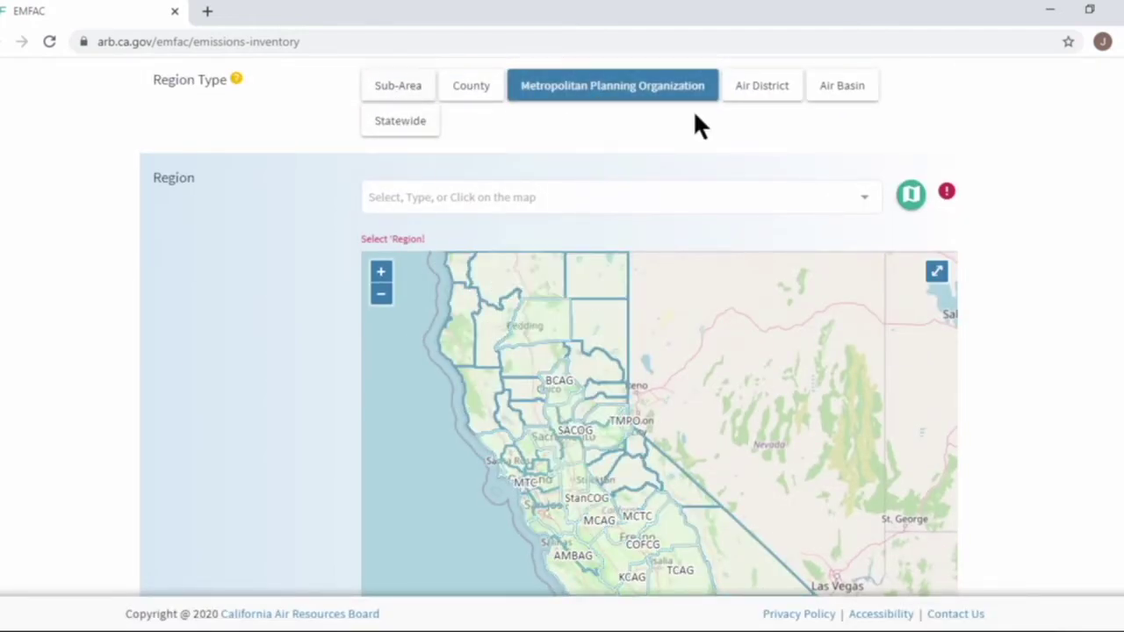
left_click(762, 92)
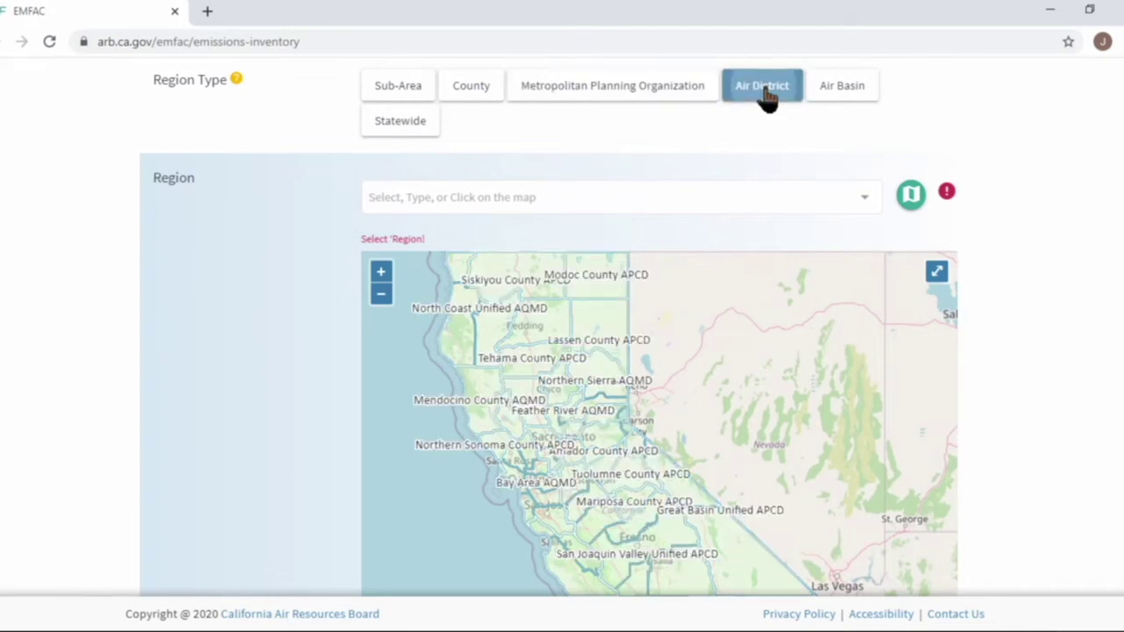
left_click(406, 128)
left_click(384, 90)
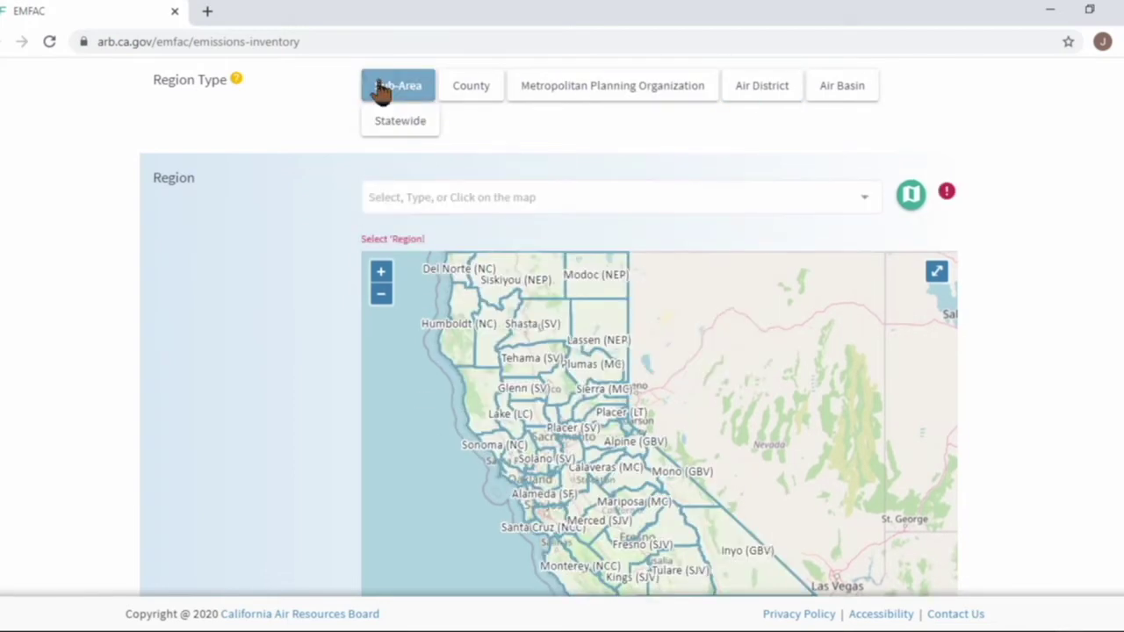
scroll(287, 264, "down", 1)
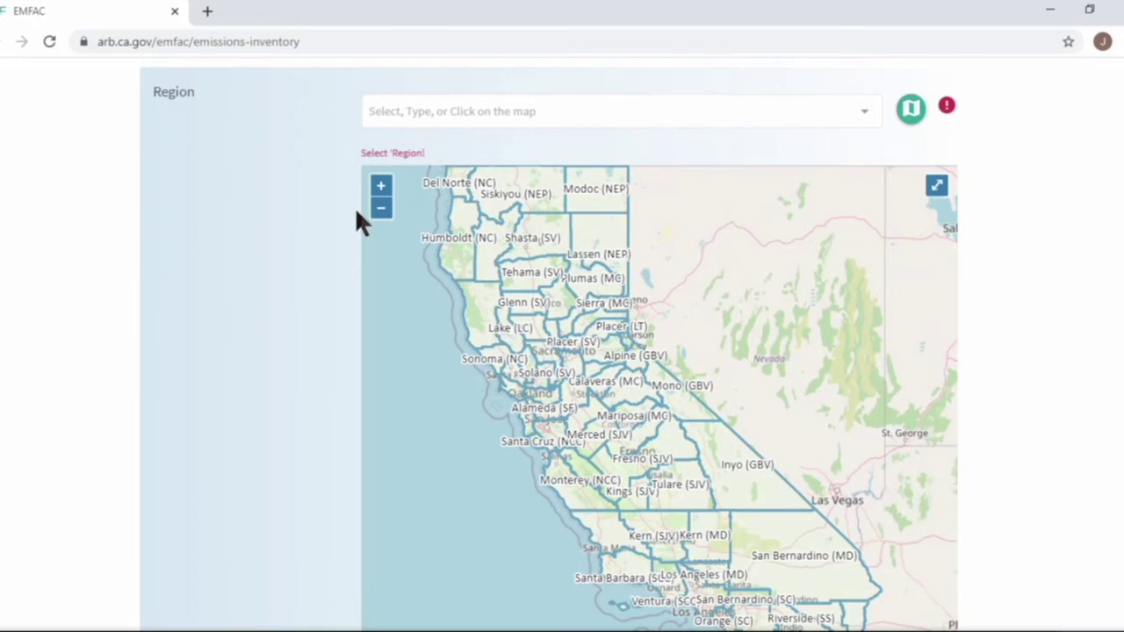
Pick Inyo (GBV) as the region, then search 'los' and choose Los Angeles (SC).
left_click(763, 114)
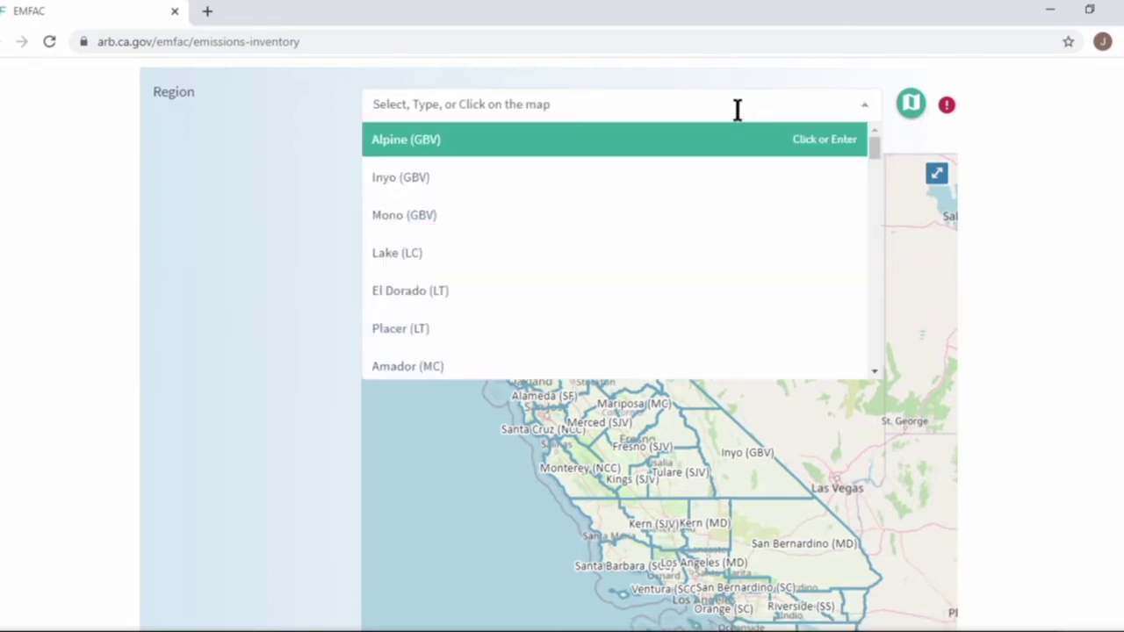
left_click(495, 180)
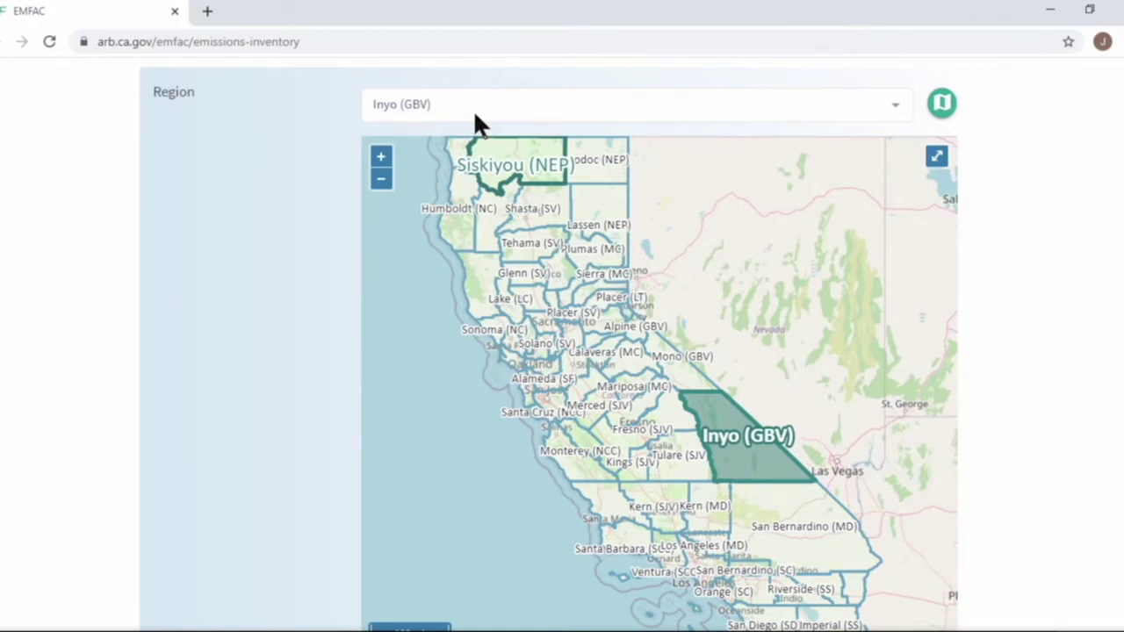
left_click(475, 114)
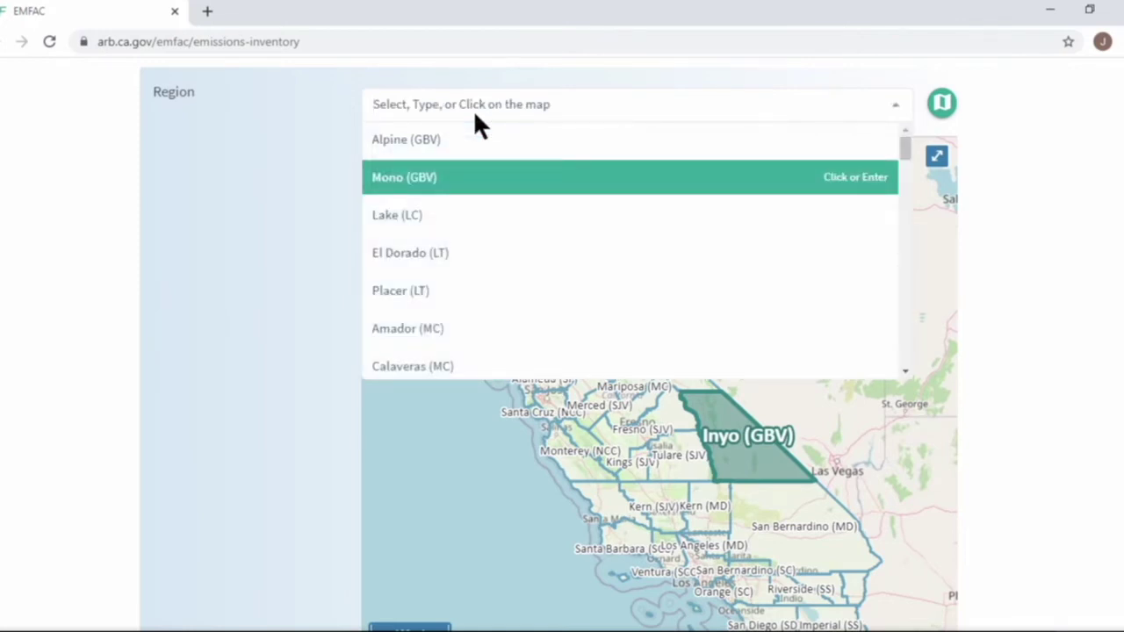
type("los")
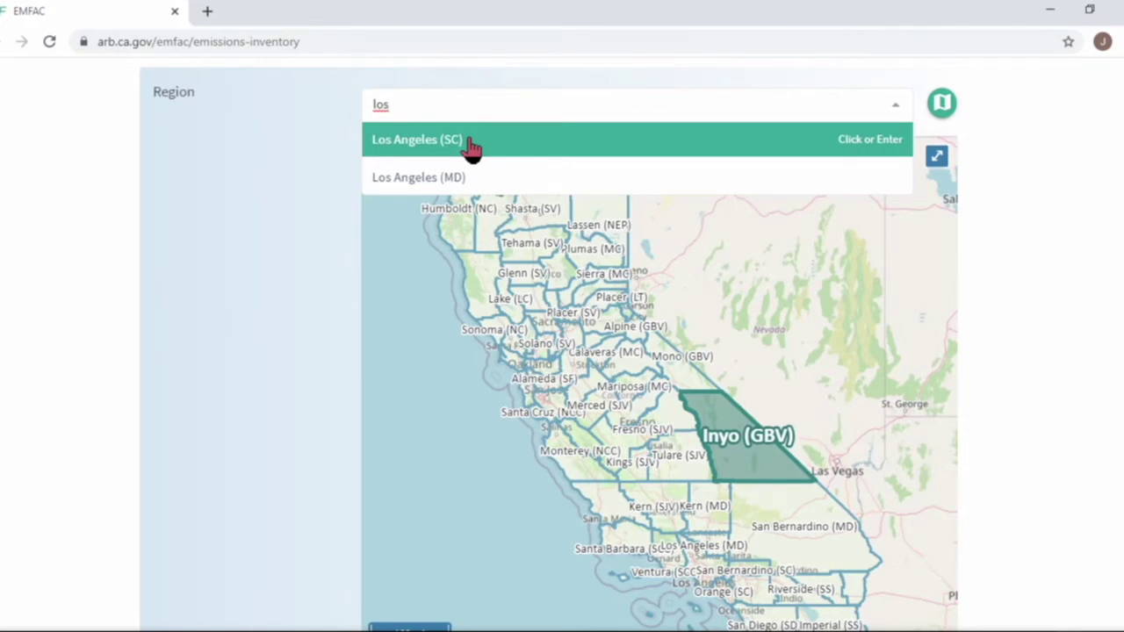
left_click(472, 148)
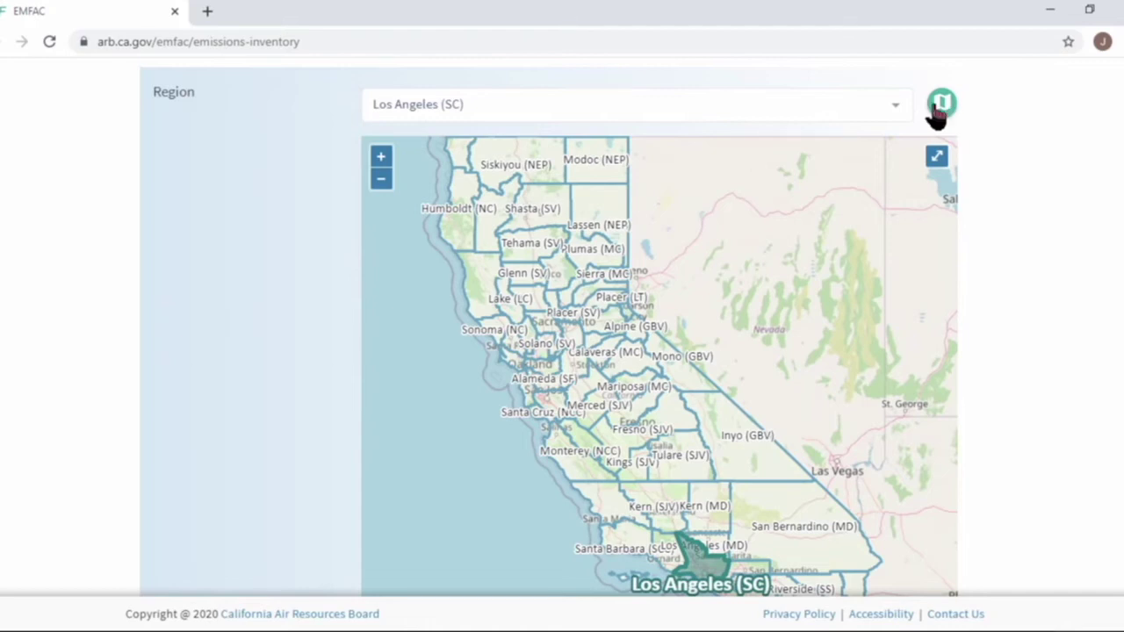
Add 2042 and 2021 to the Calendar Year selection alongside 2020.
left_click(940, 106)
left_click(937, 110)
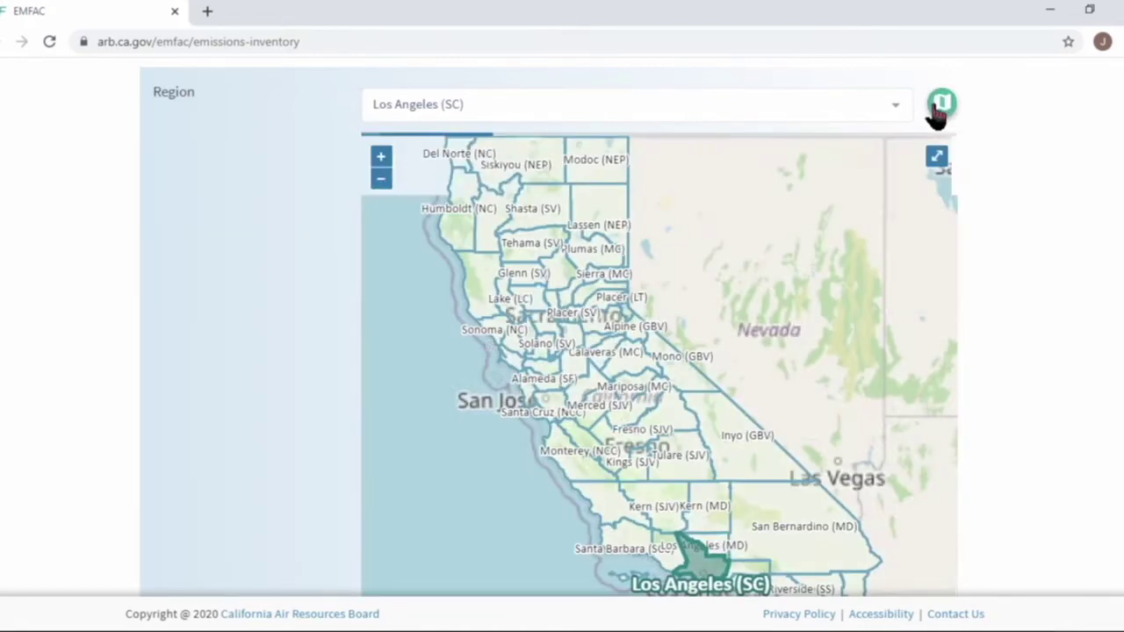
scroll(307, 230, "down", 4)
scroll(305, 230, "down", 2)
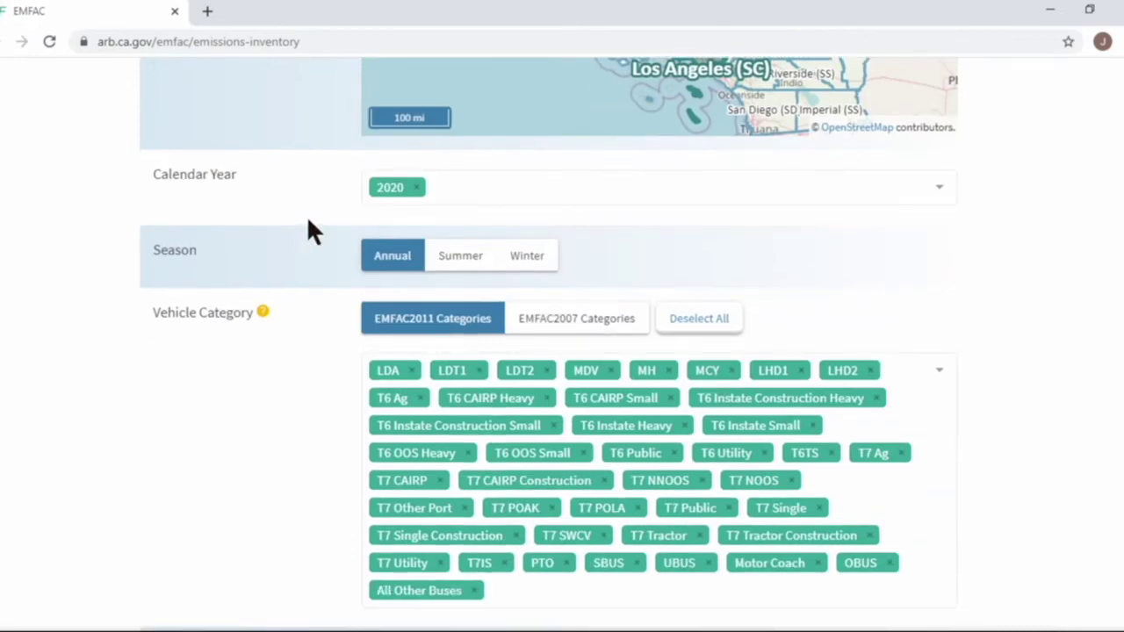
left_click(532, 187)
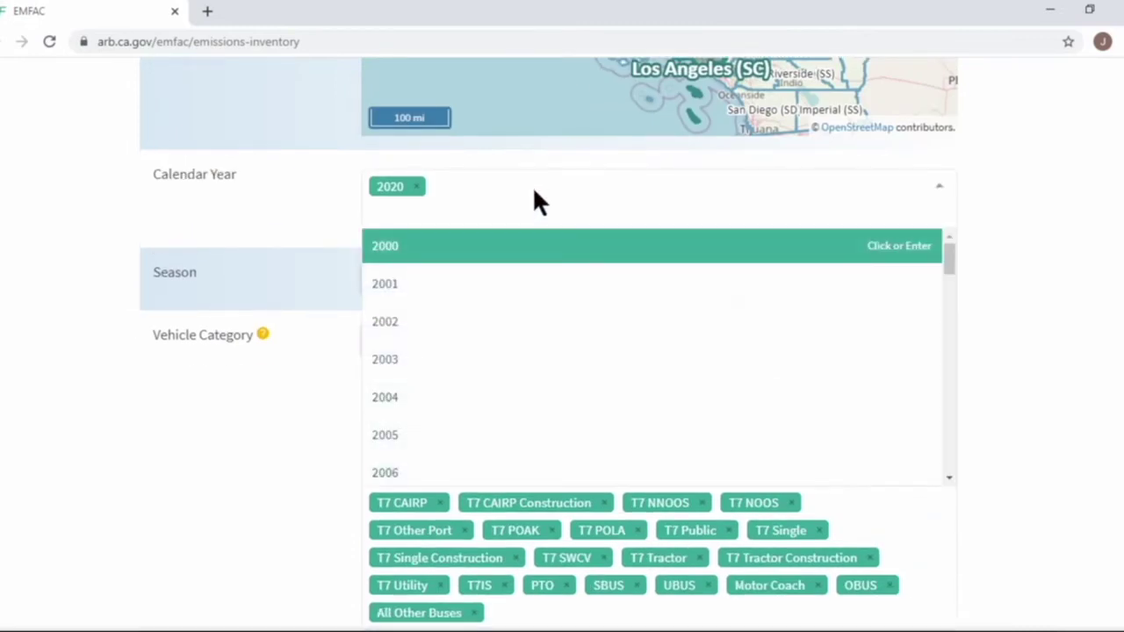
scroll(516, 387, "down", 12)
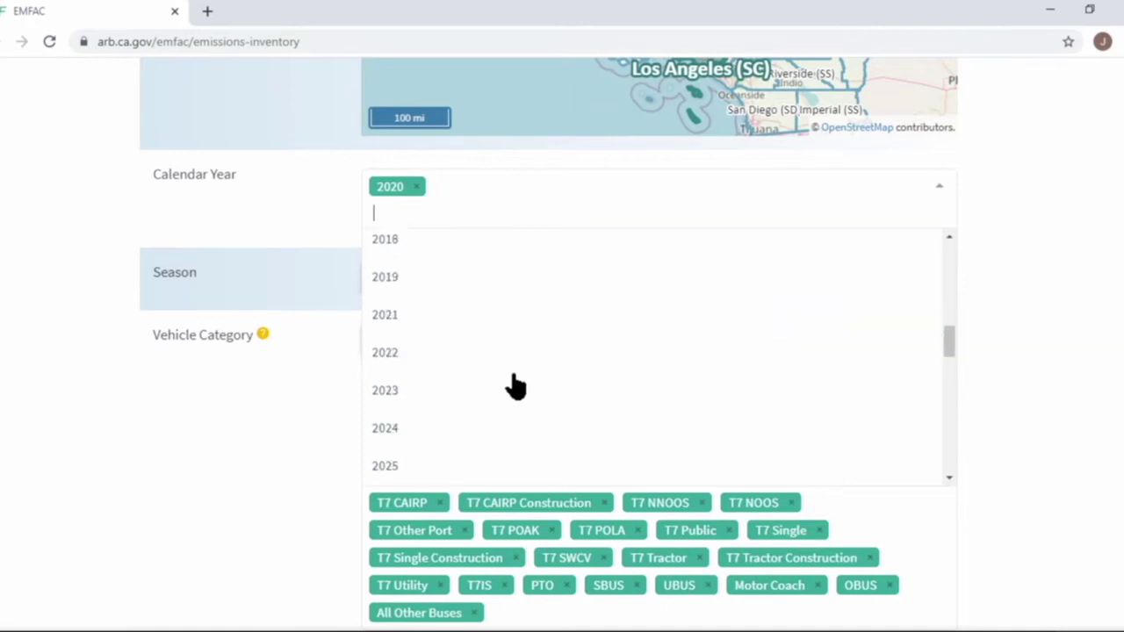
scroll(514, 387, "down", 4)
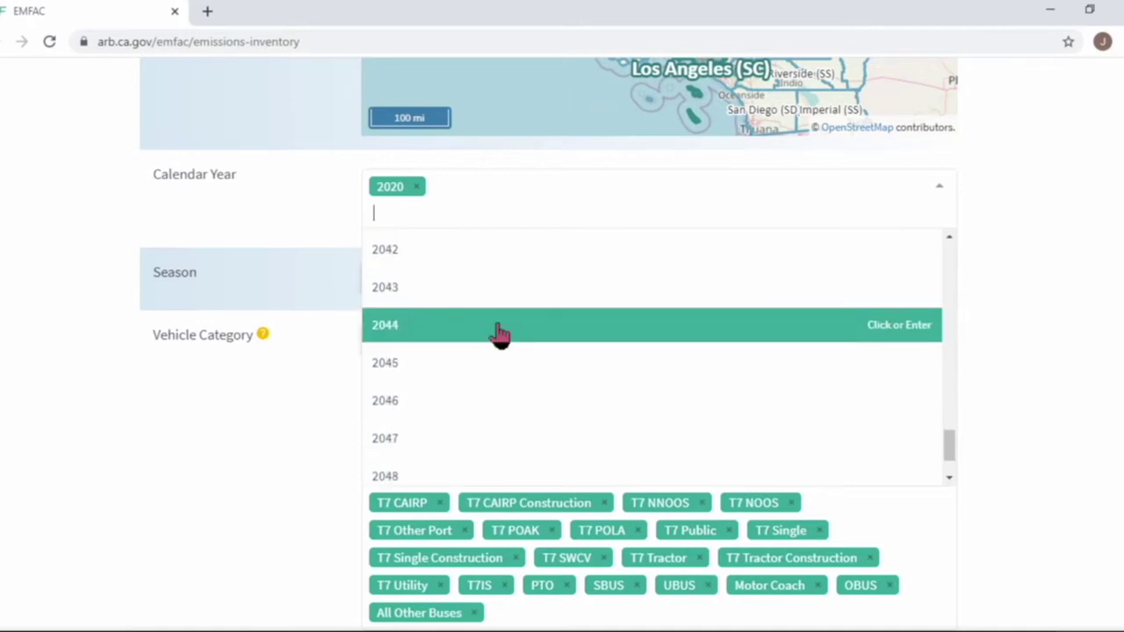
left_click(501, 264)
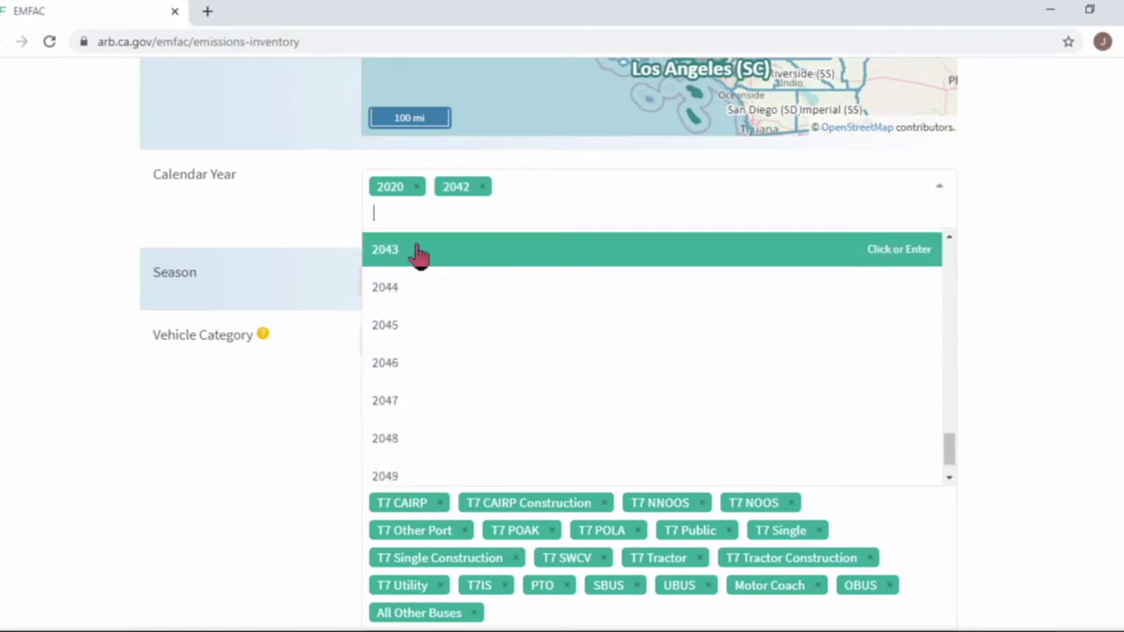
type("2021")
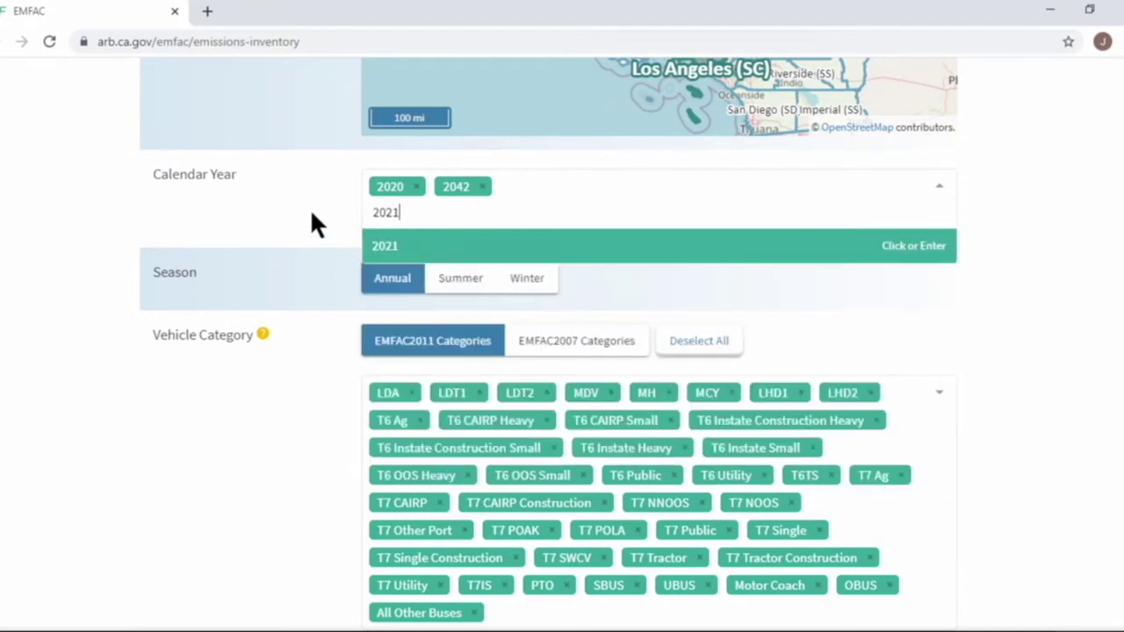
key("Return")
left_click(312, 215)
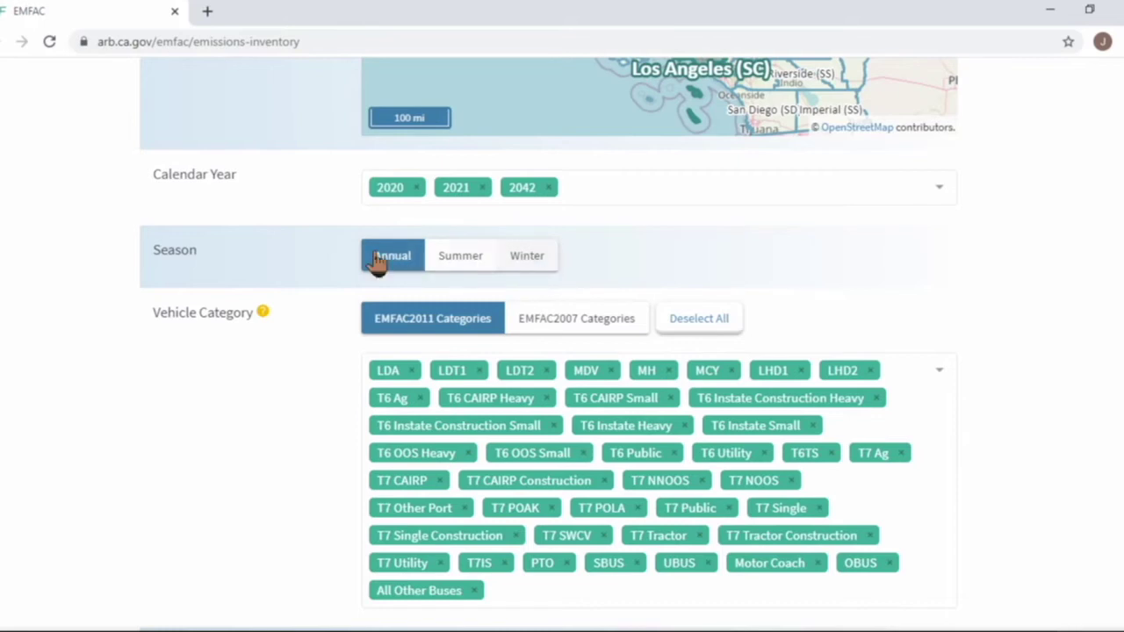
Show the Vehicle Category help table of EMFAC2011 categories and descriptions.
scroll(298, 257, "down", 3)
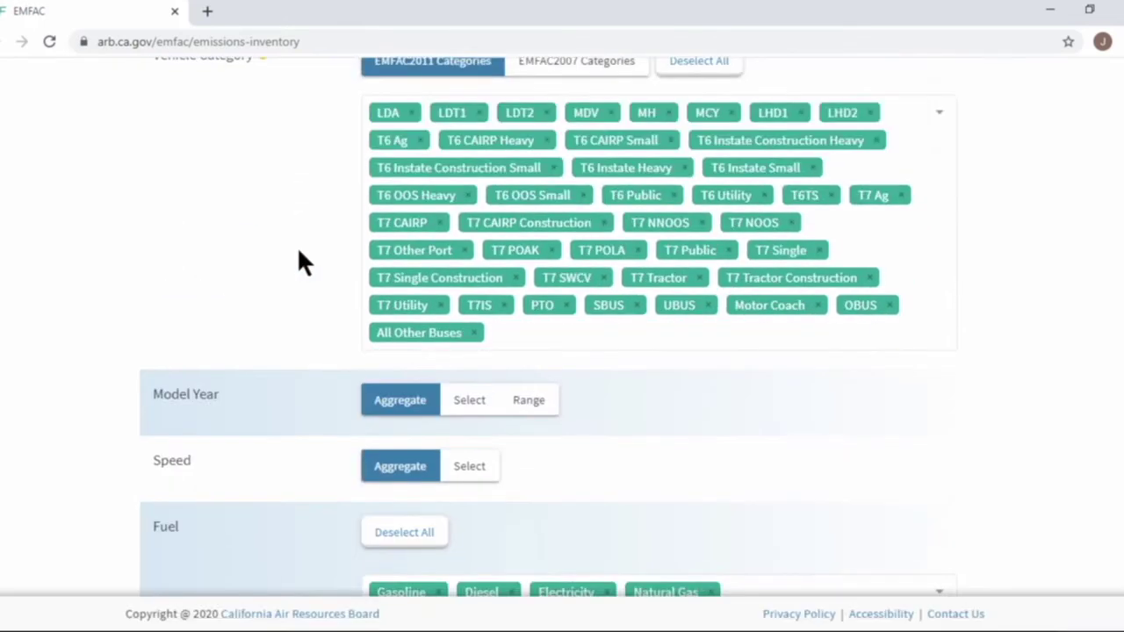
scroll(299, 257, "up", 1)
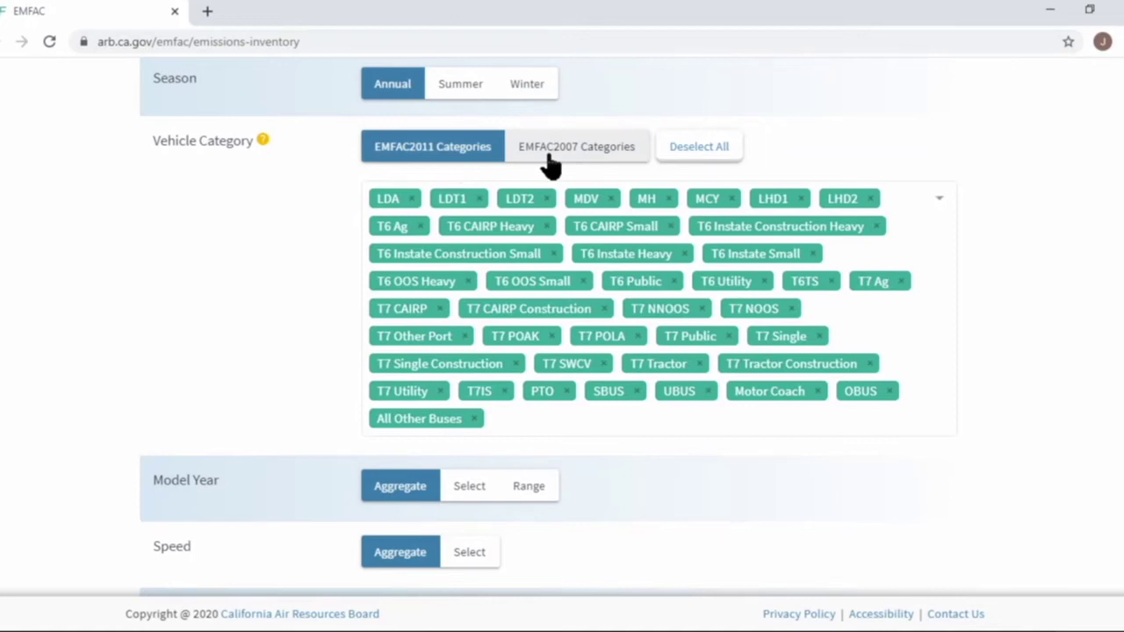
left_click(262, 142)
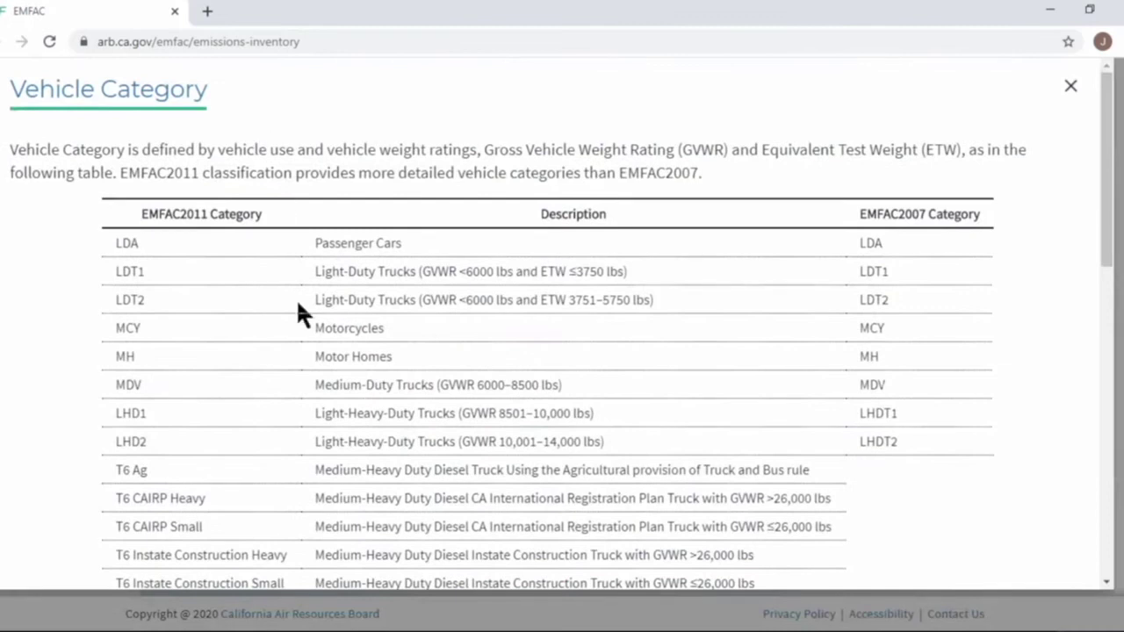
Review the Vehicle Category help table and close it.
scroll(297, 305, "down", 10)
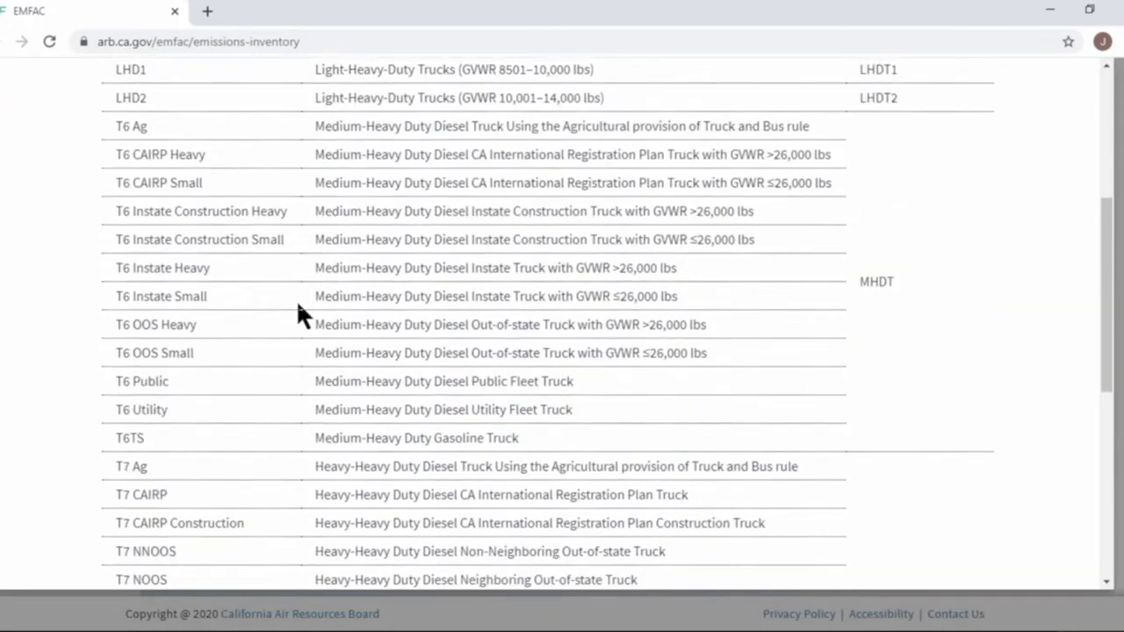
scroll(296, 299, "up", 10)
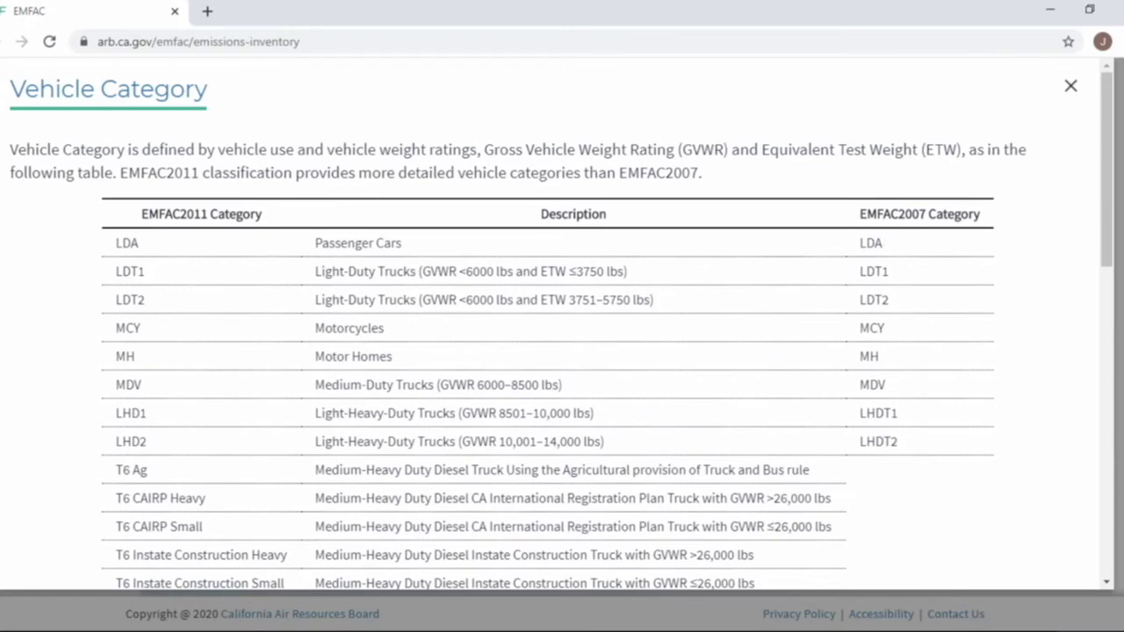
left_click(1070, 85)
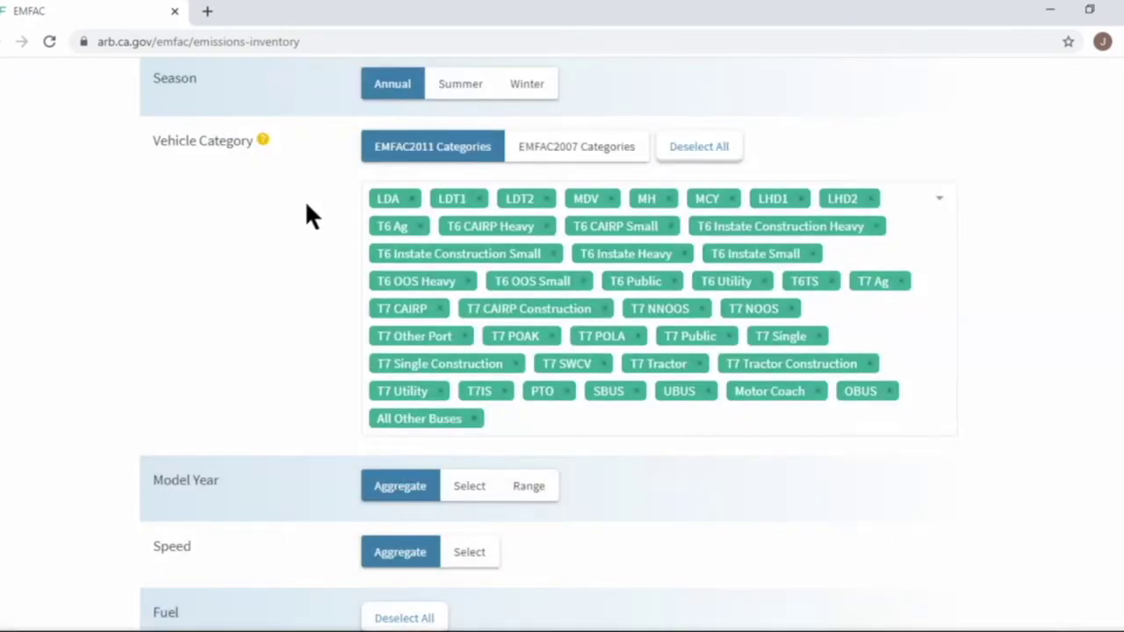
Toggle Deselect All and Select All for vehicle categories, leaving none selected.
left_click(700, 151)
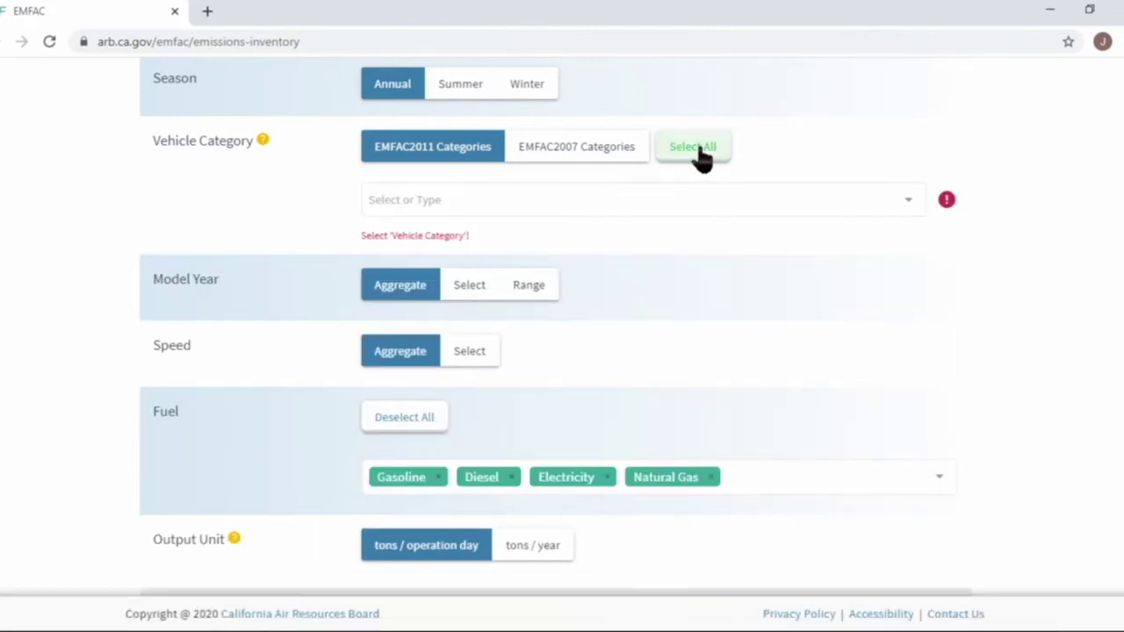
left_click(693, 149)
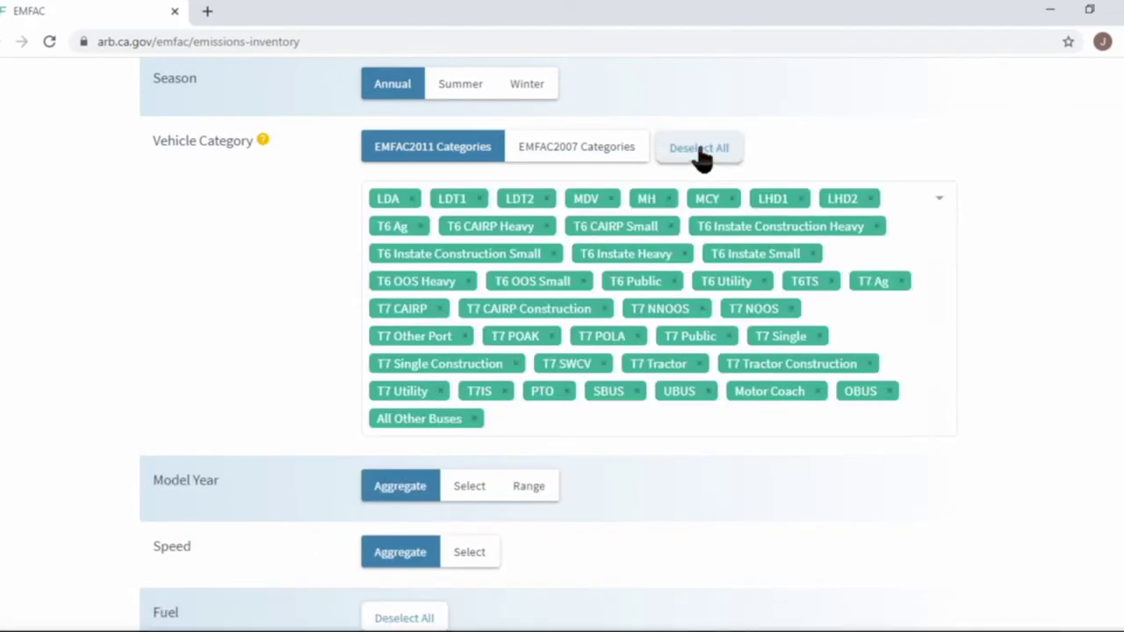
left_click(701, 157)
Pick LDA, LDT1, LDT2, MDV and T6 Ag, then reselect all vehicle categories.
left_click(389, 198)
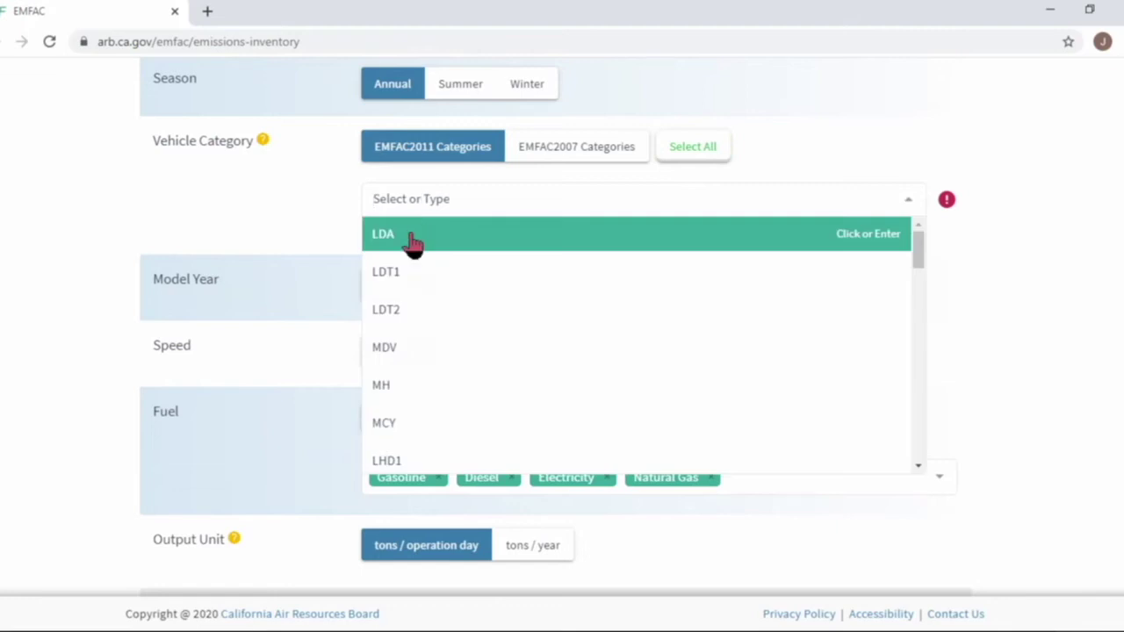
left_click(411, 239)
left_click(413, 259)
left_click(413, 260)
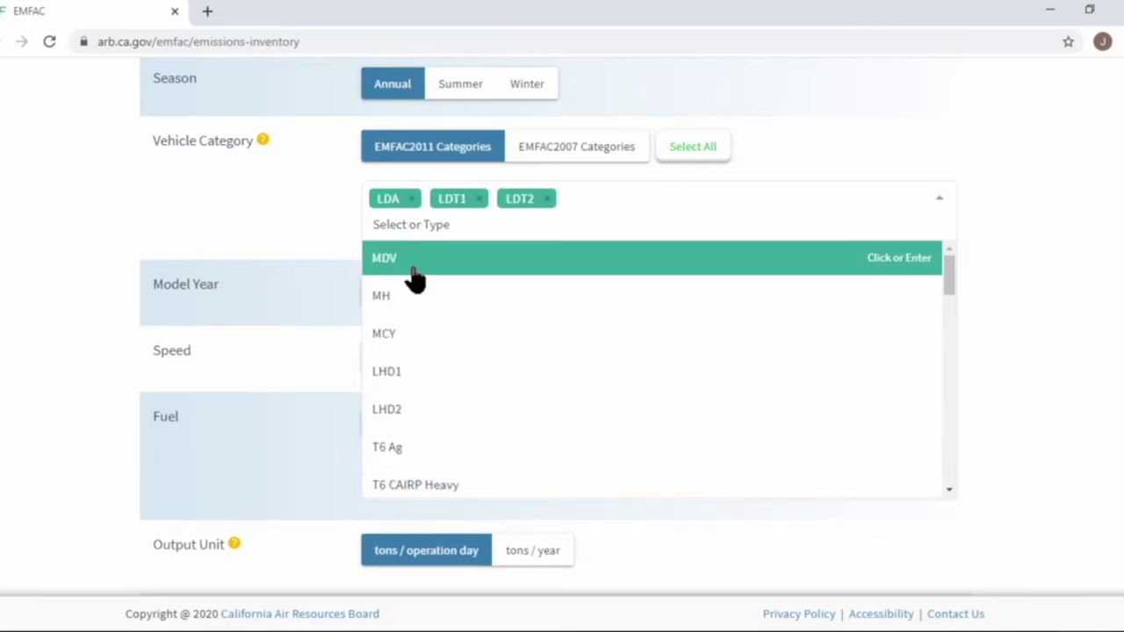
left_click(413, 271)
left_click(647, 406)
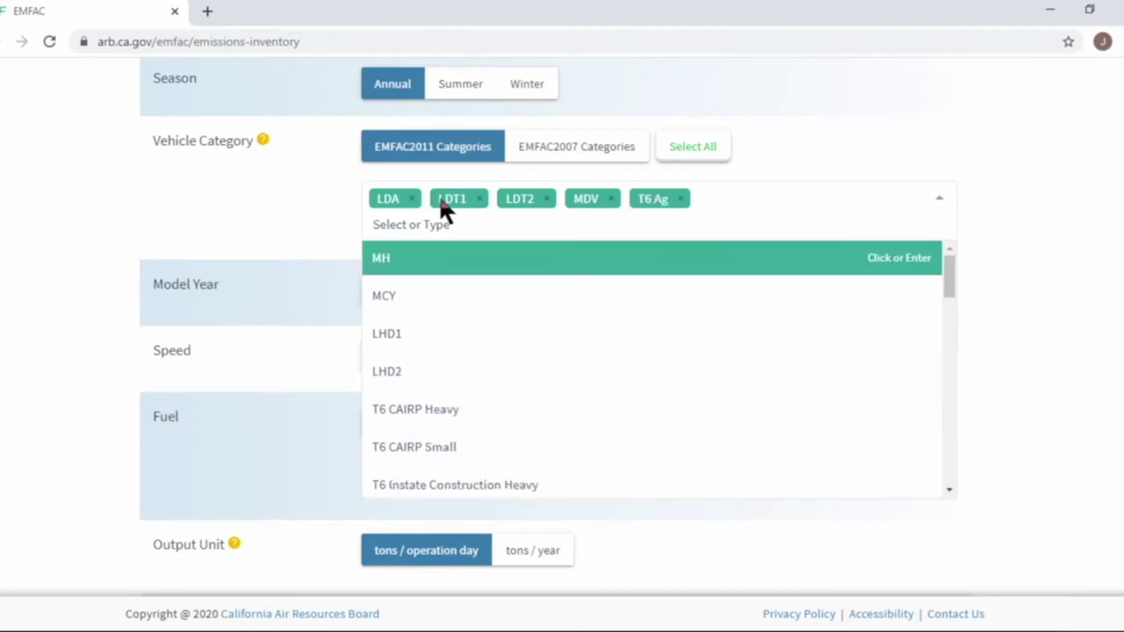
left_click(273, 188)
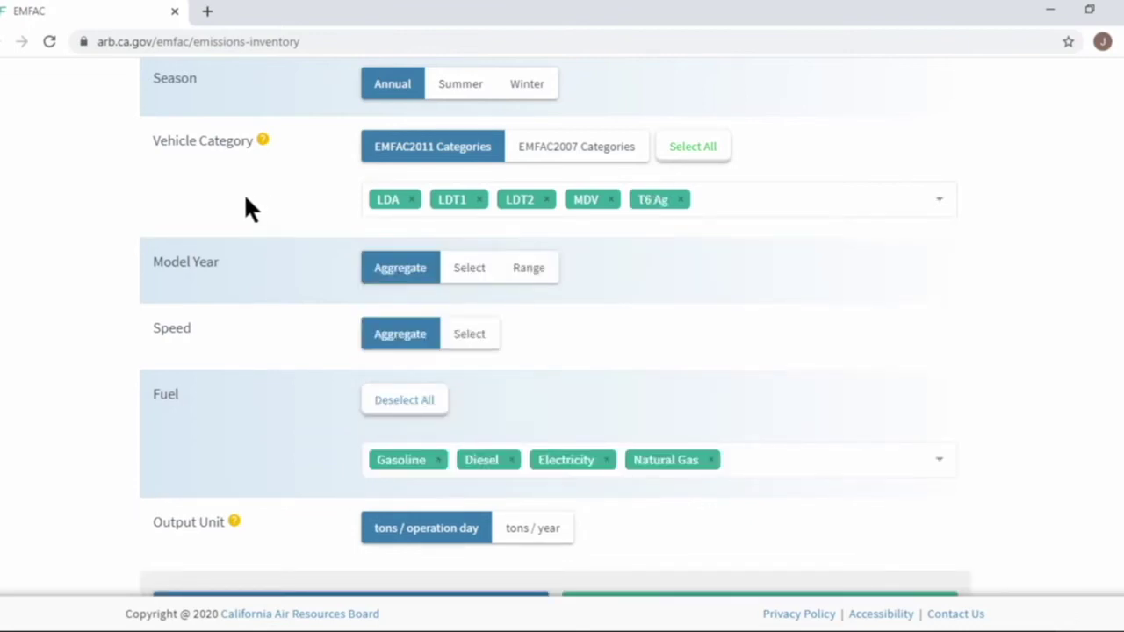
left_click(694, 148)
scroll(278, 226, "down", 3)
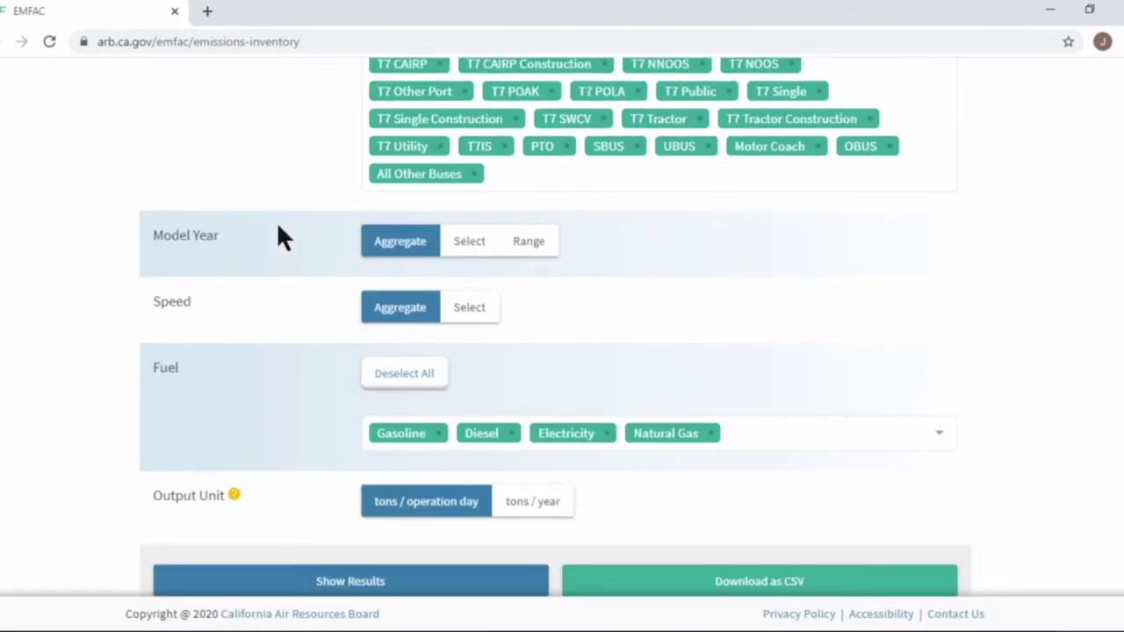
scroll(278, 227, "down", 1)
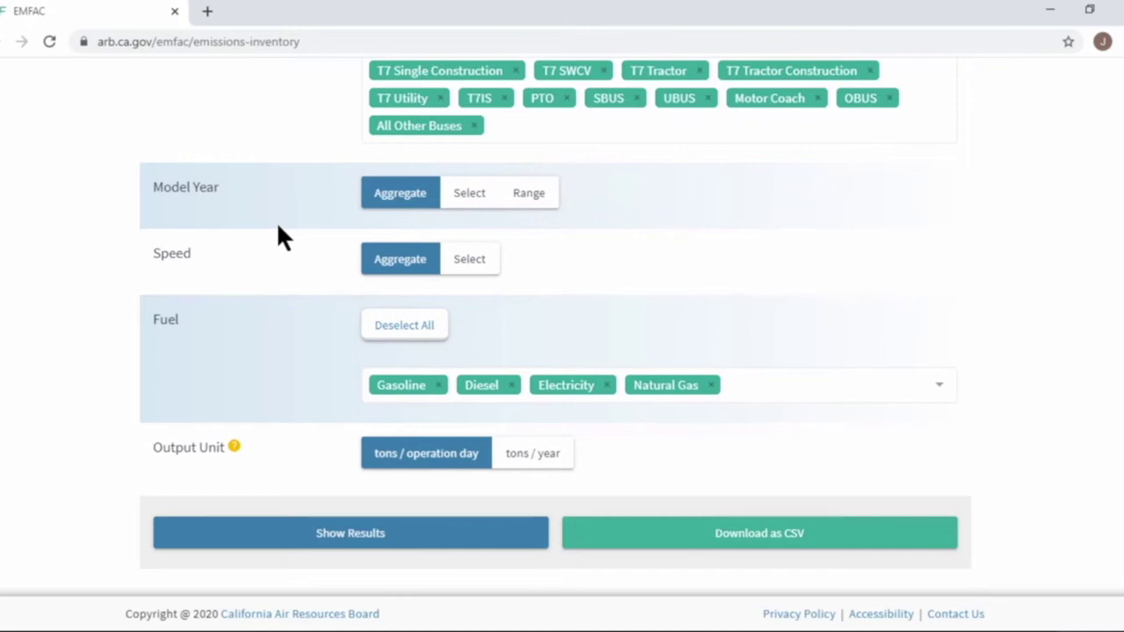
left_click(457, 200)
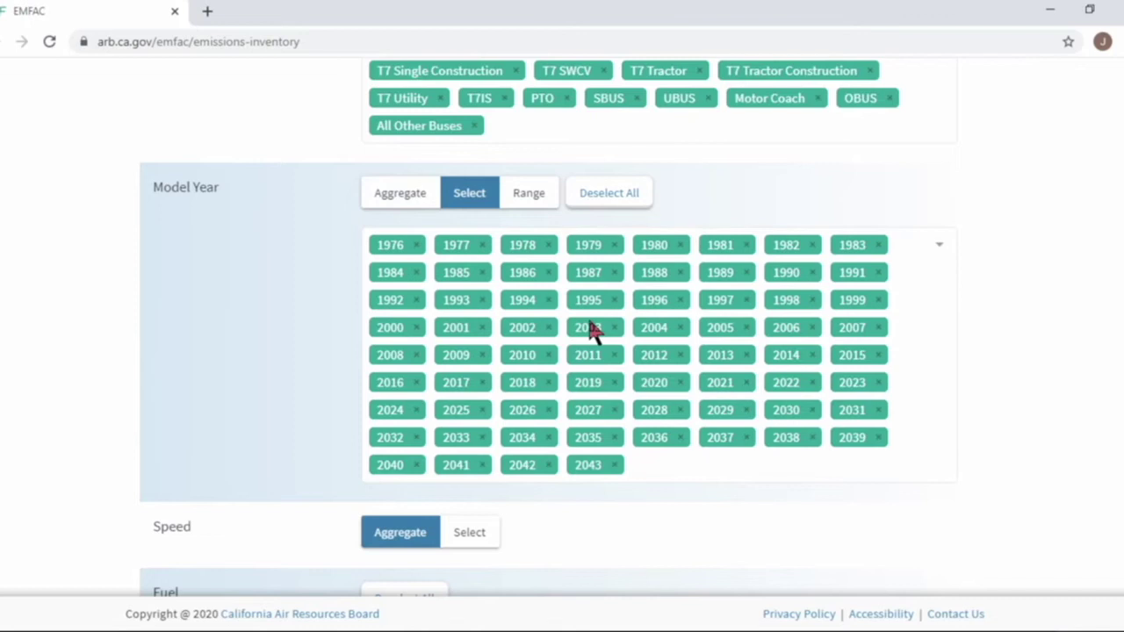
left_click(541, 196)
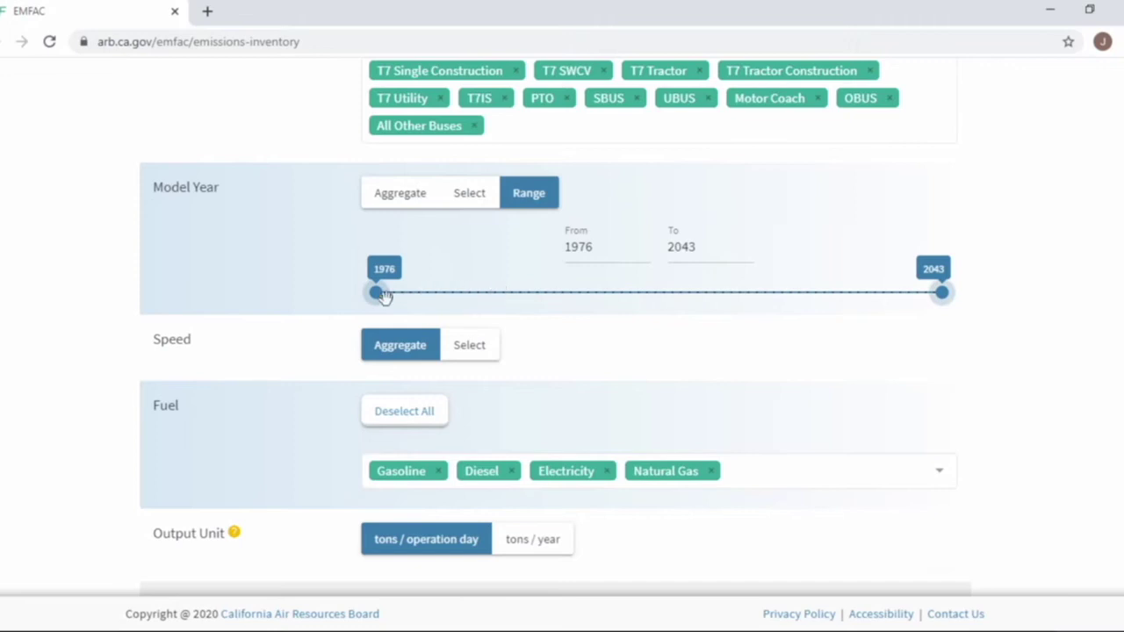
left_click_drag(378, 294, 545, 289)
left_click_drag(941, 291, 647, 293)
double_click(576, 248)
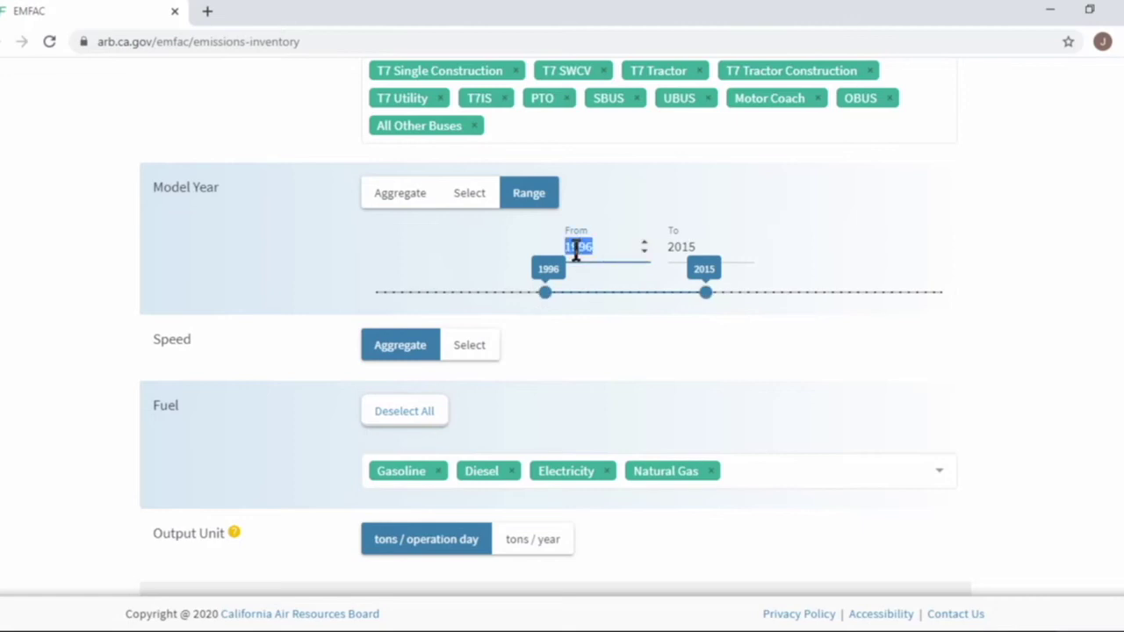
key("BackSpace")
type("1990")
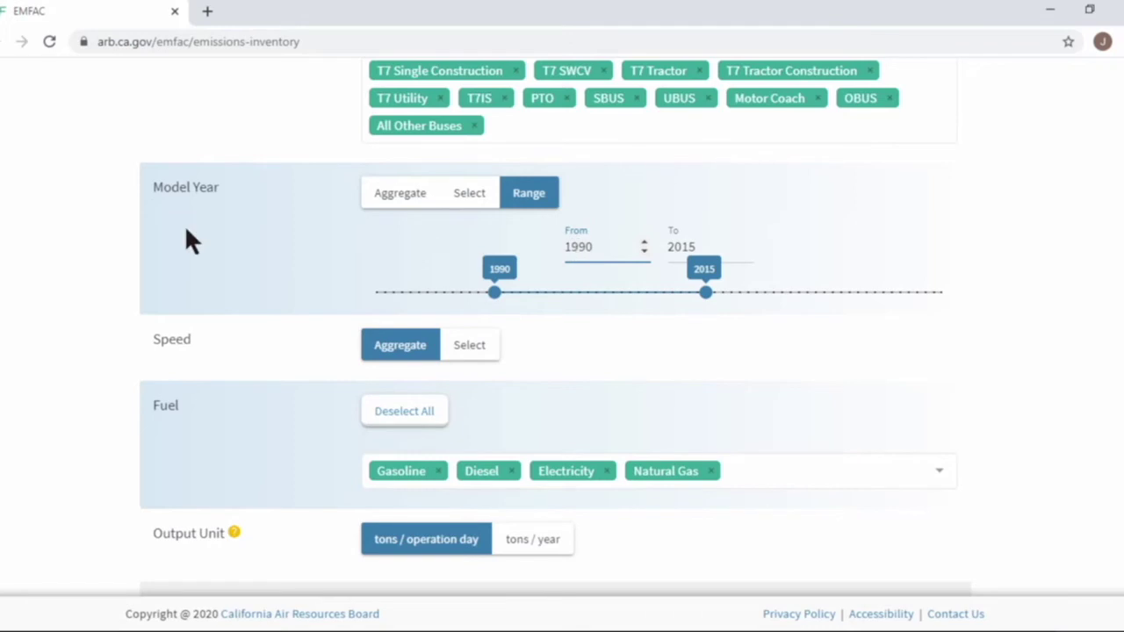
left_click(397, 195)
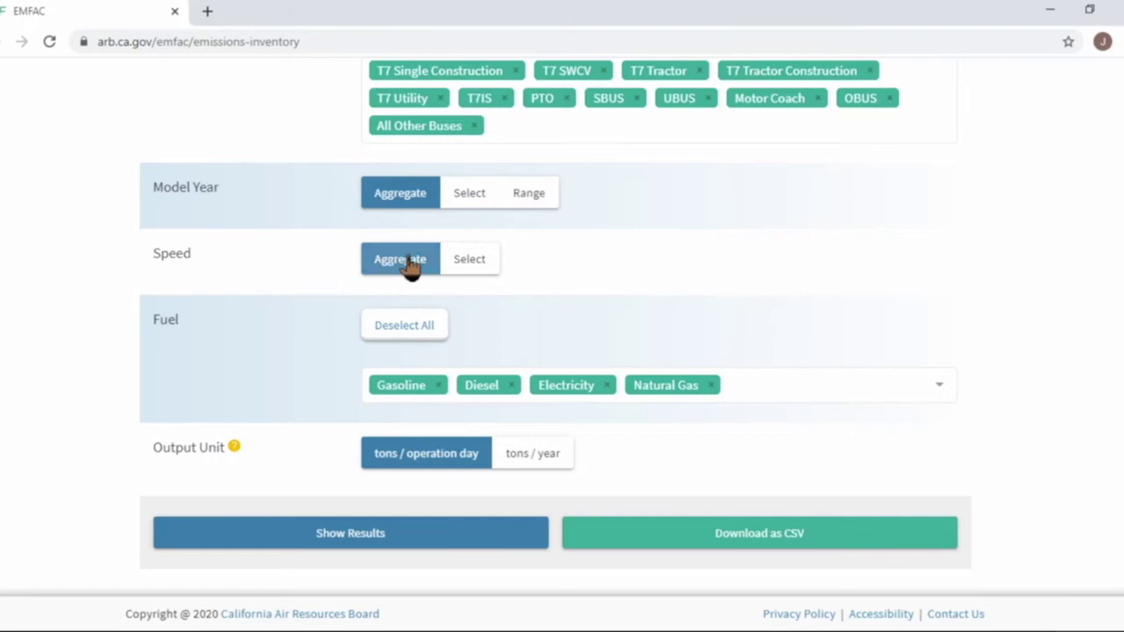
left_click(482, 263)
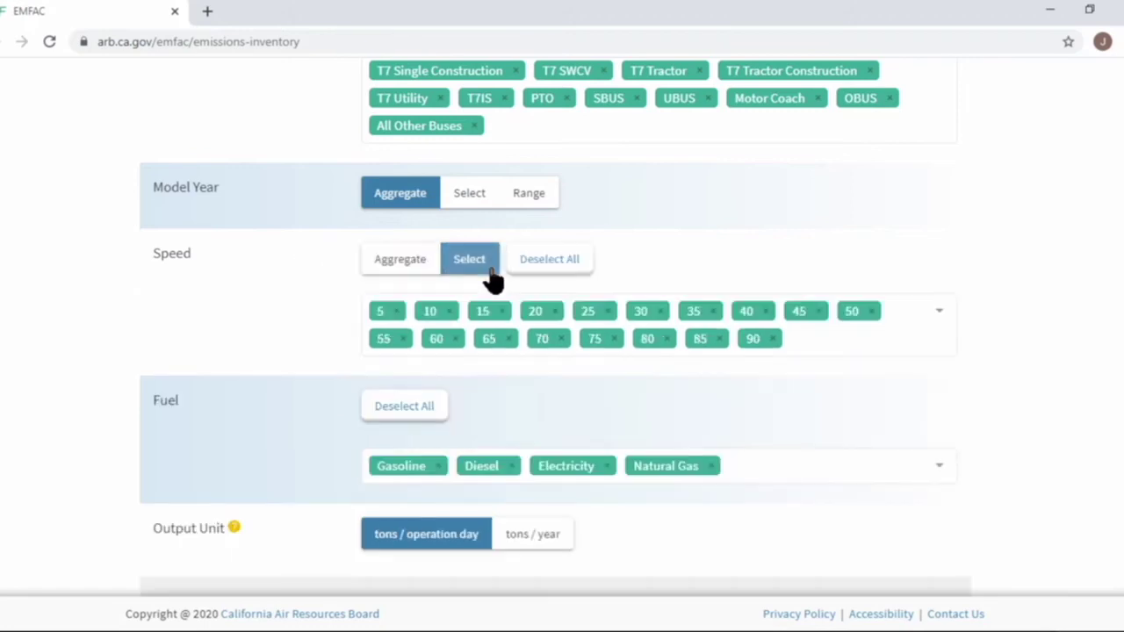
left_click(401, 268)
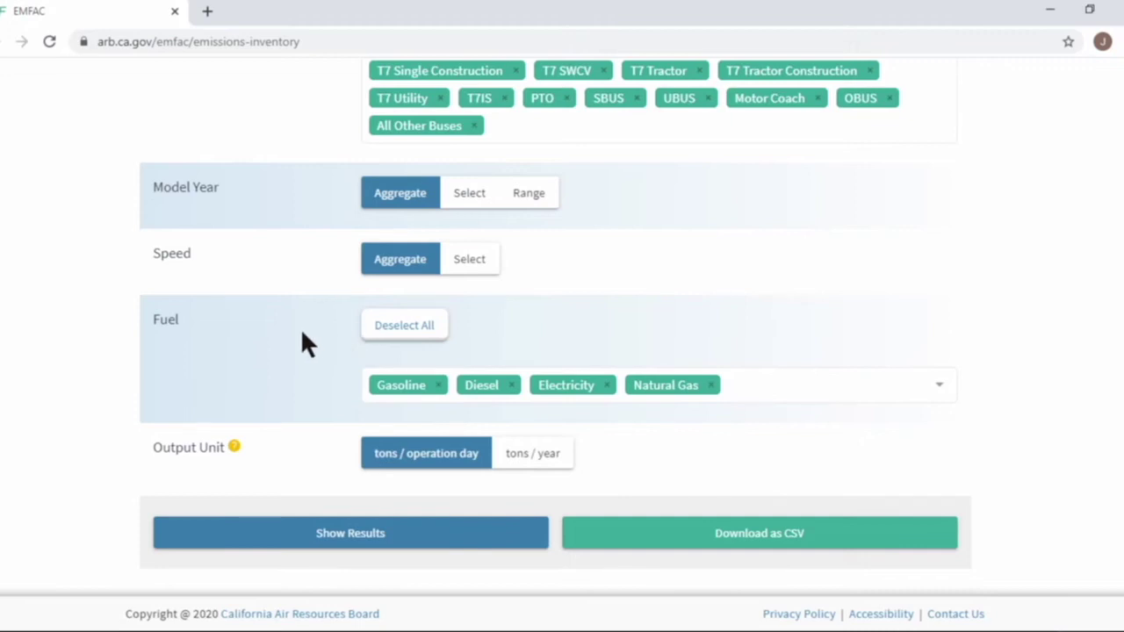
left_click(400, 330)
left_click(401, 330)
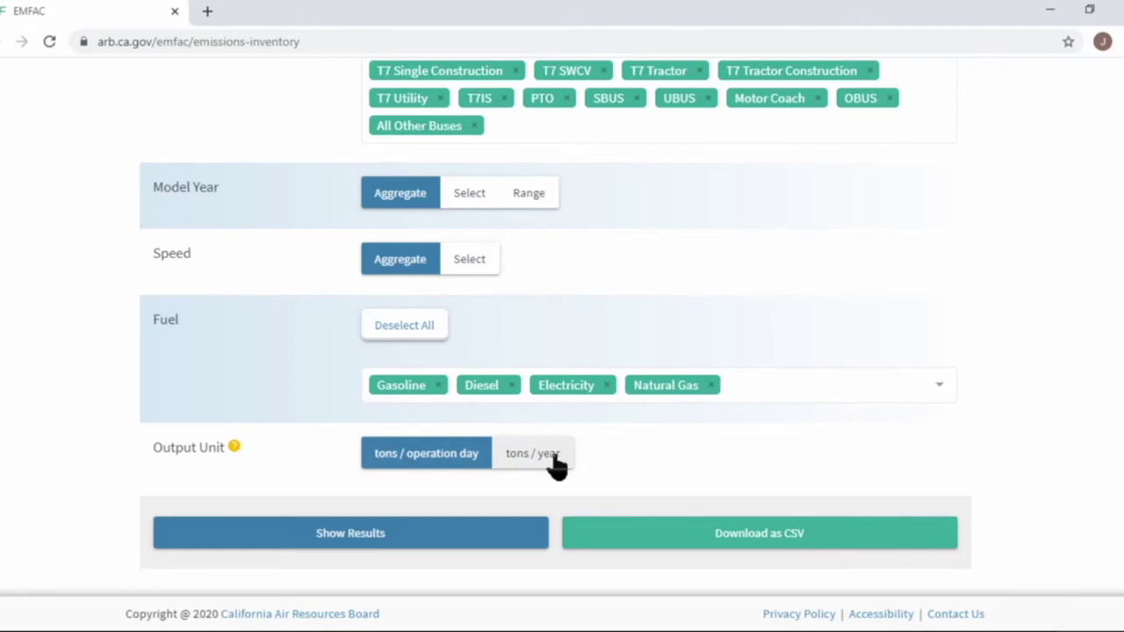
Review the Output Unit help table of operation days per year, then close it.
left_click(235, 448)
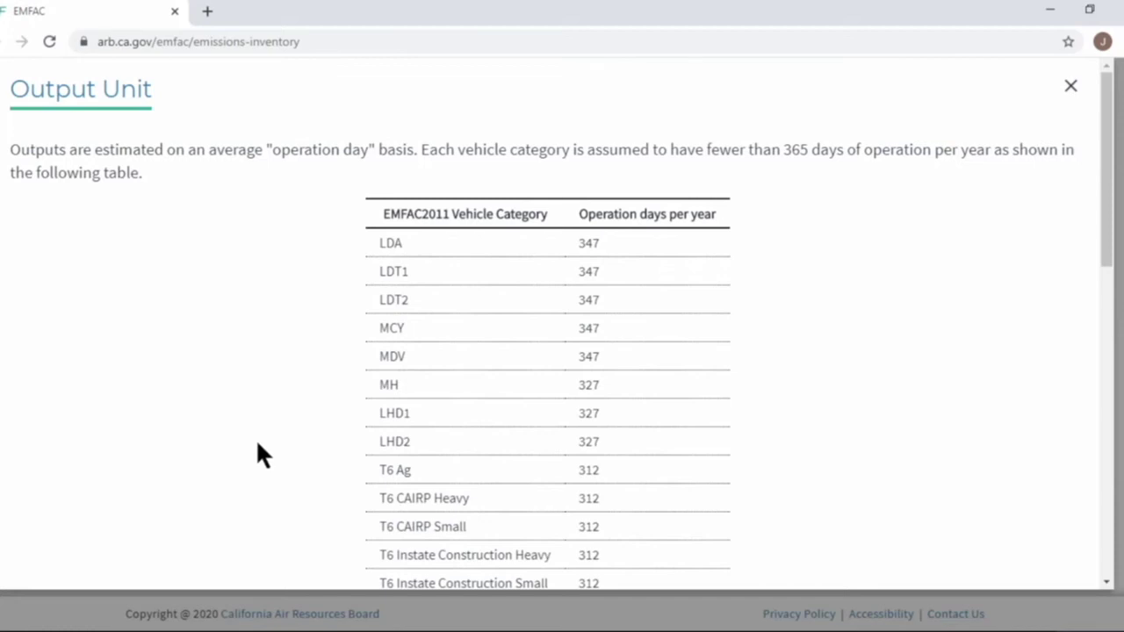
scroll(259, 450, "down", 4)
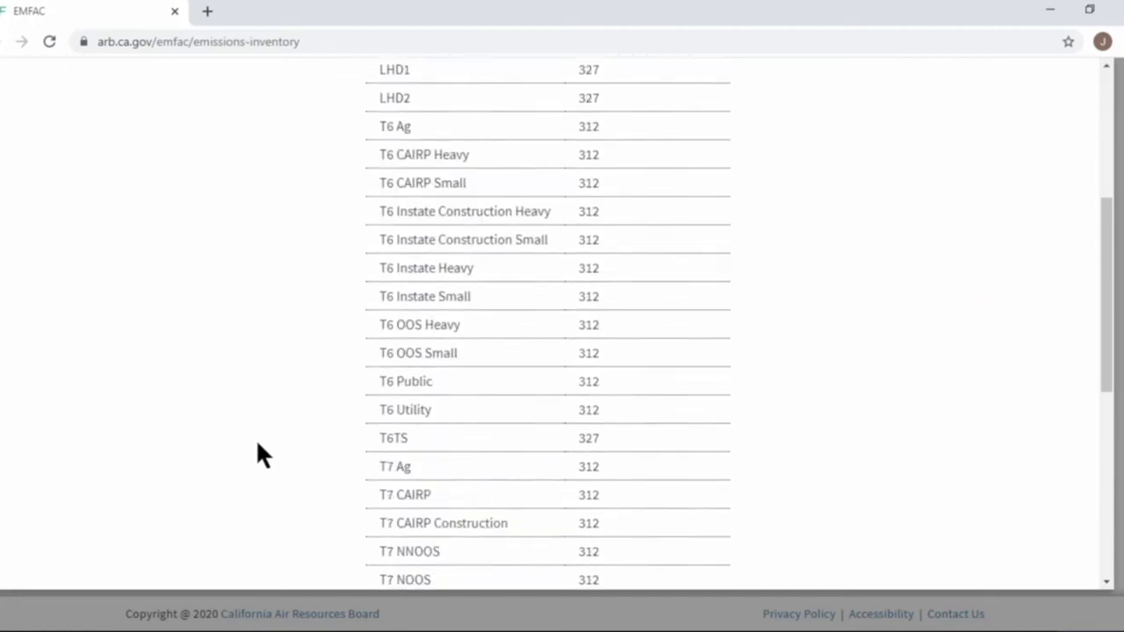
scroll(259, 450, "down", 2)
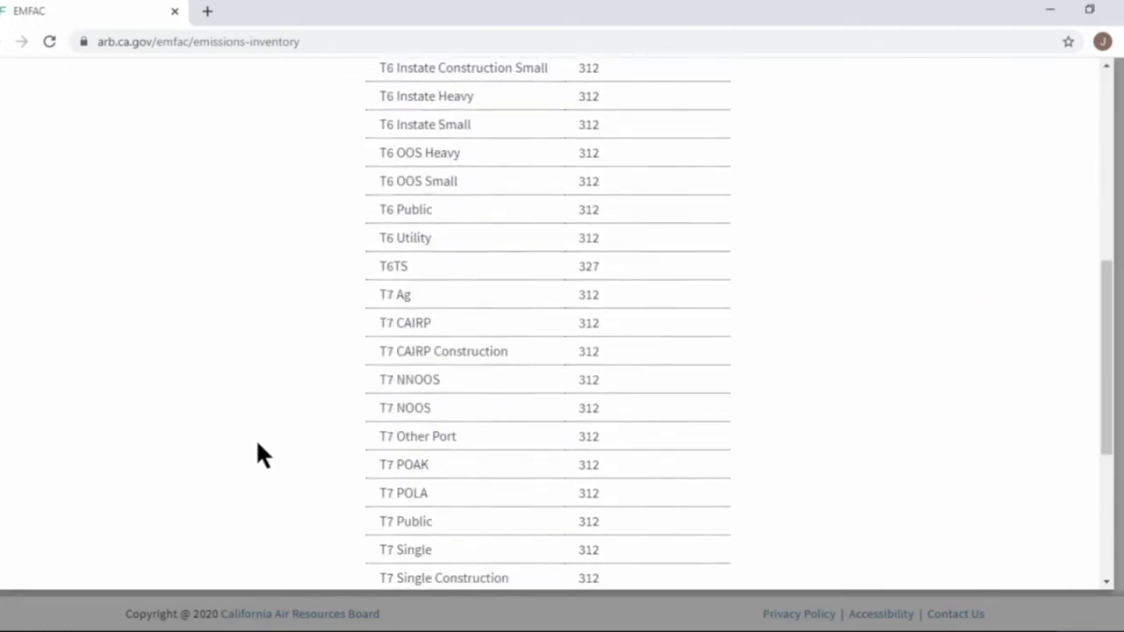
scroll(259, 452, "up", 6)
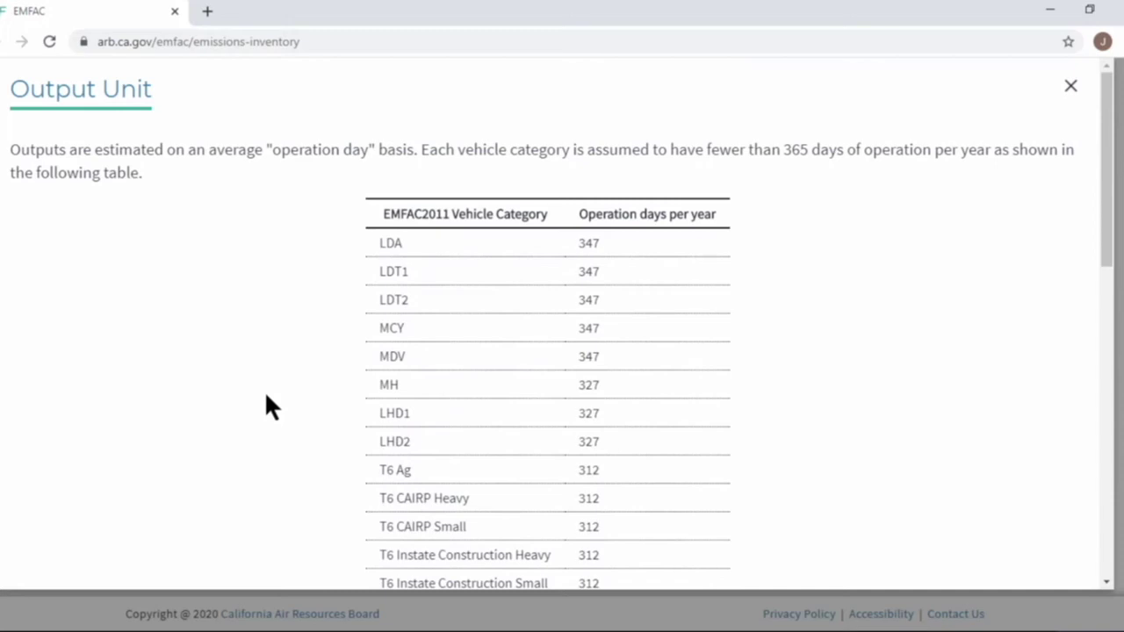
left_click(1070, 86)
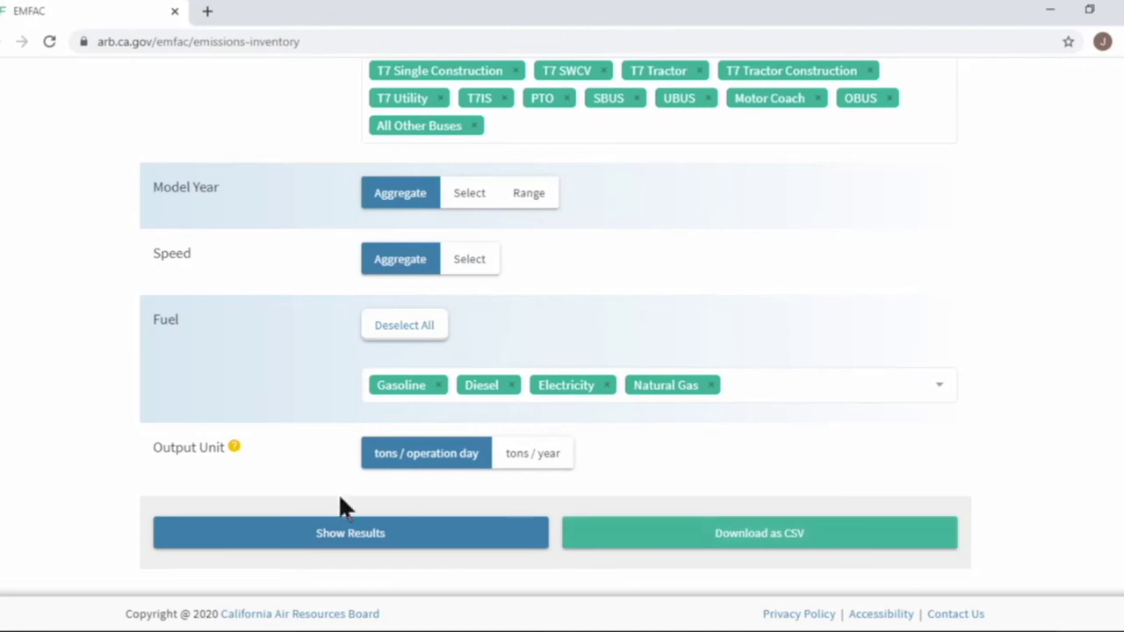
Generate results for Los Angeles (SC), 2020, 2021, 2042 and copy the Region Type value.
left_click(343, 547)
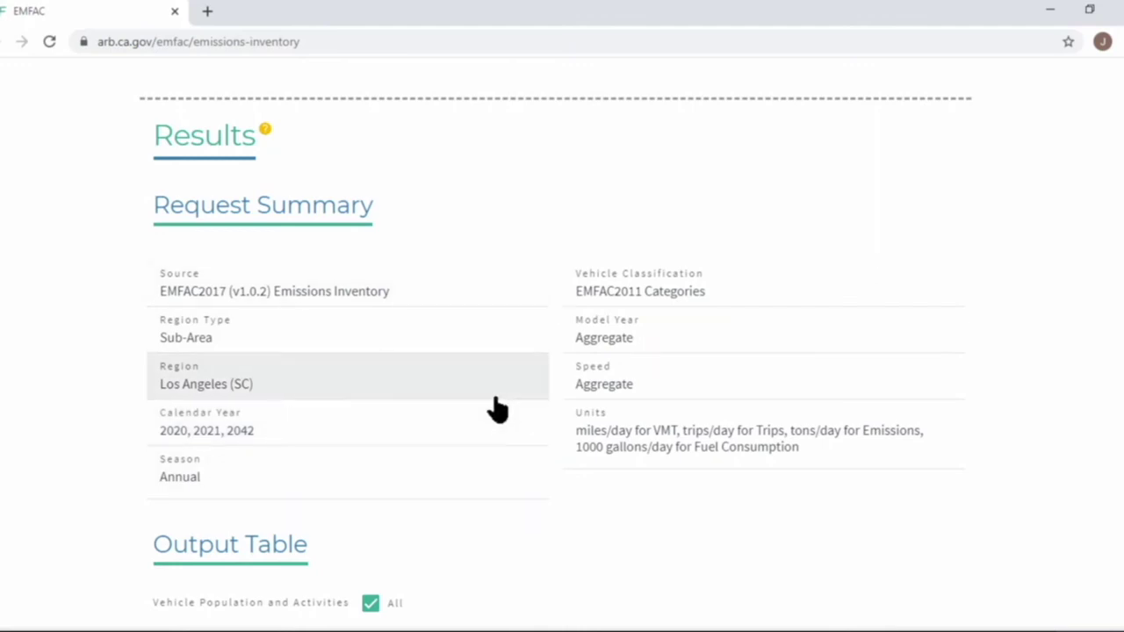
left_click(430, 347)
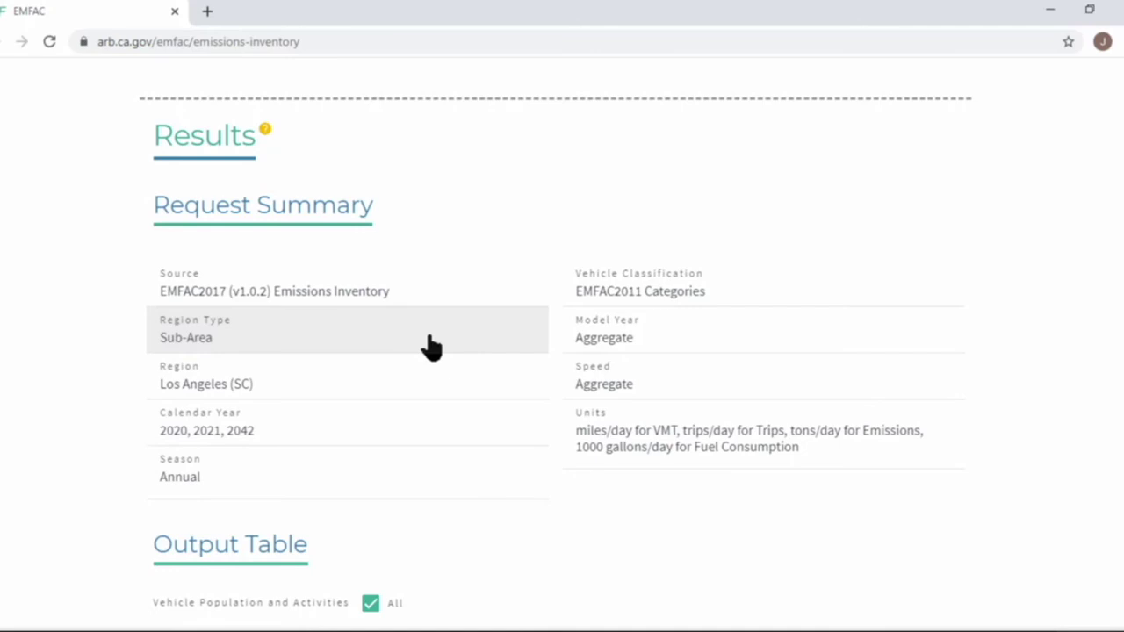
scroll(431, 347, "down", 6)
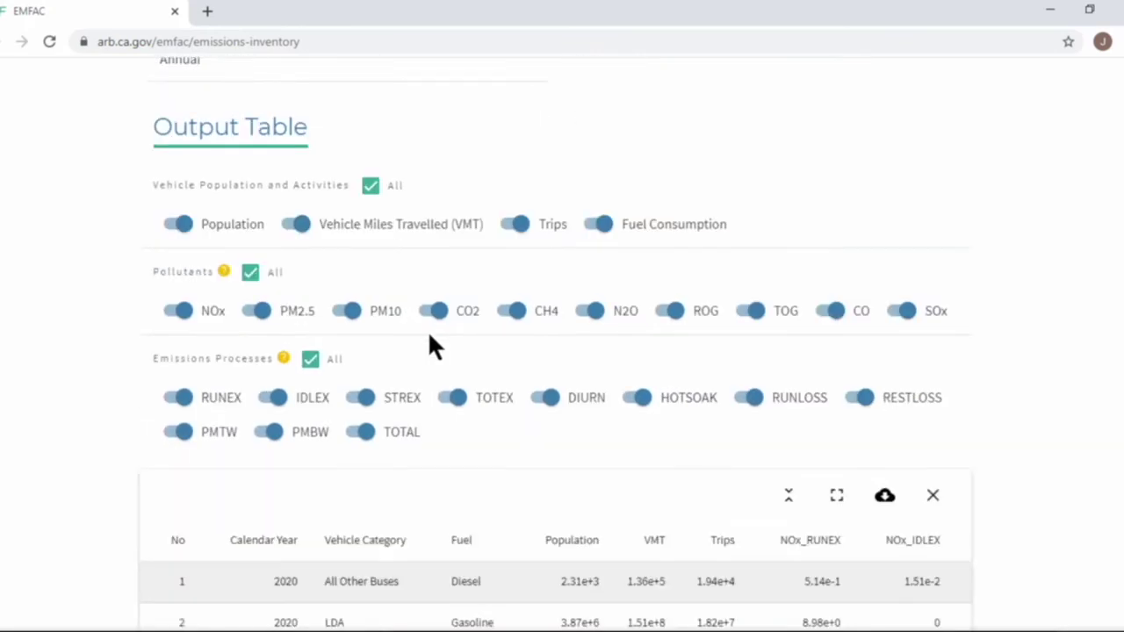
scroll(430, 336, "down", 3)
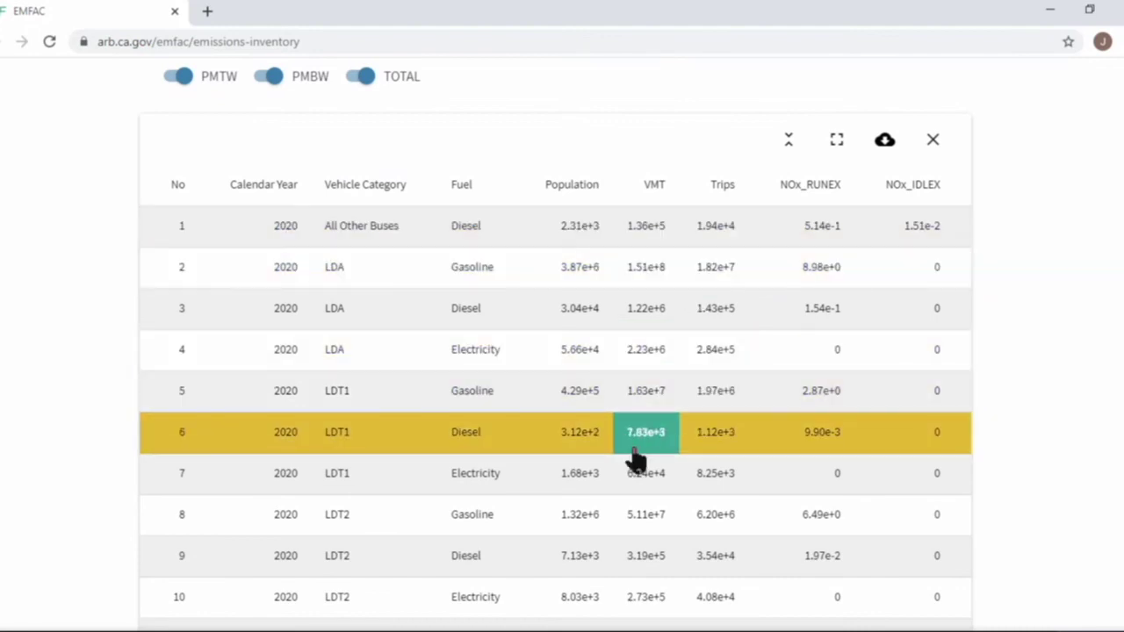
scroll(371, 442, "up", 2)
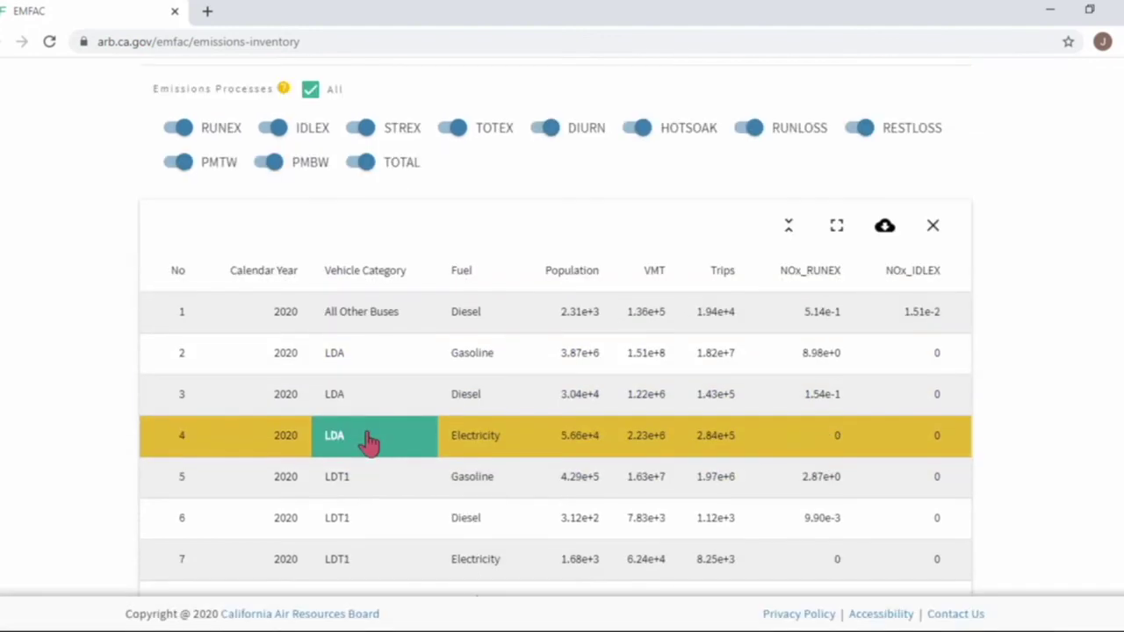
scroll(369, 443, "up", 1)
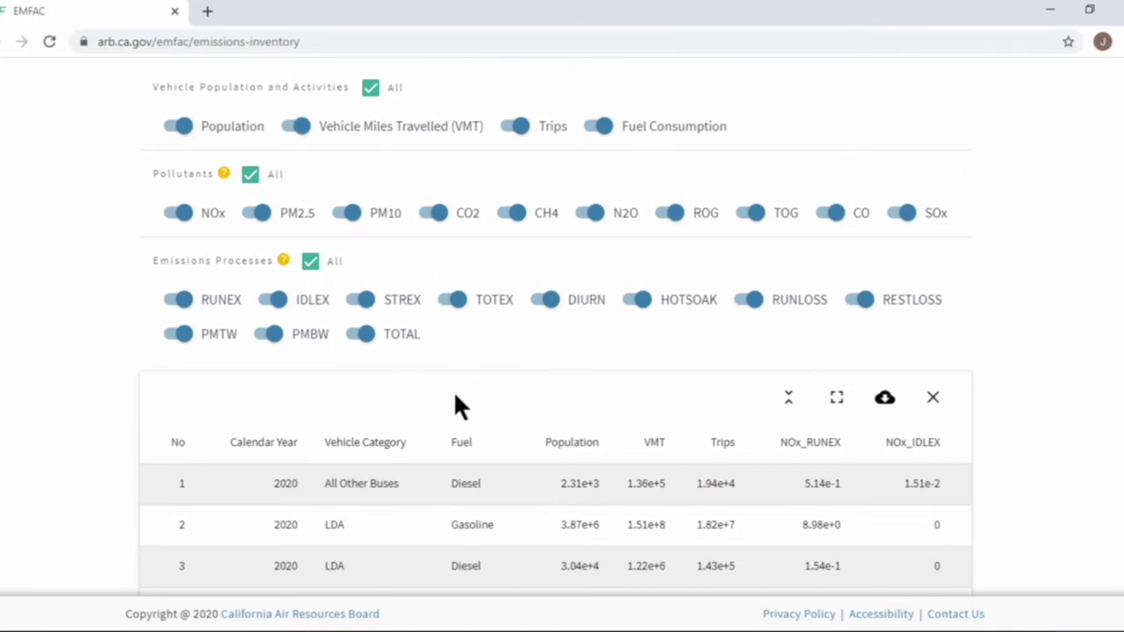
left_click(389, 479)
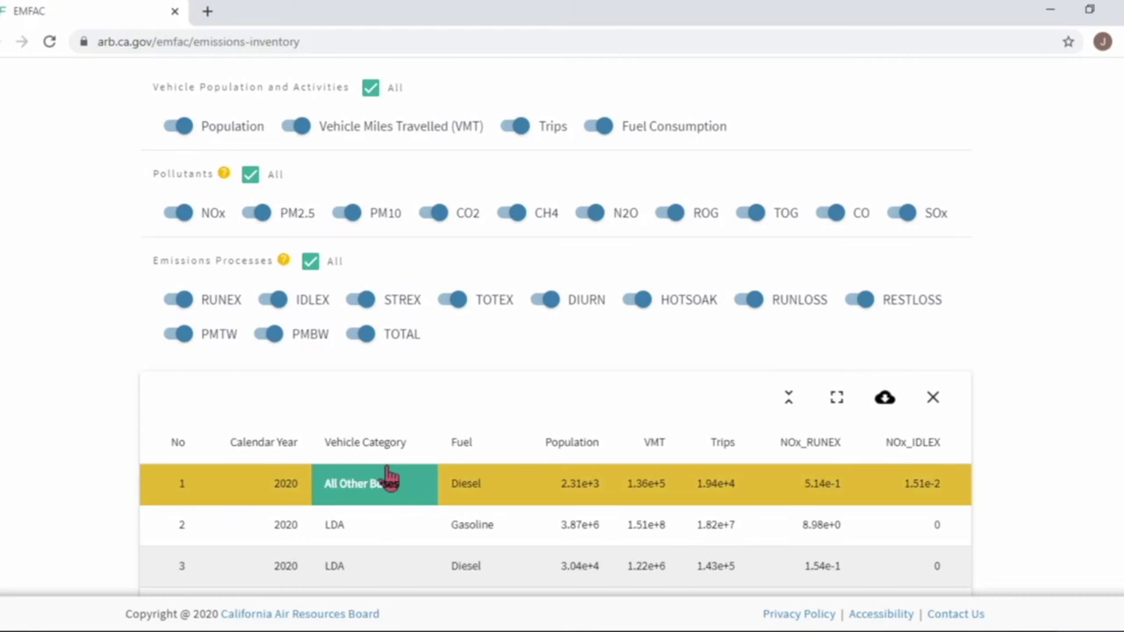
scroll(389, 479, "down", 1)
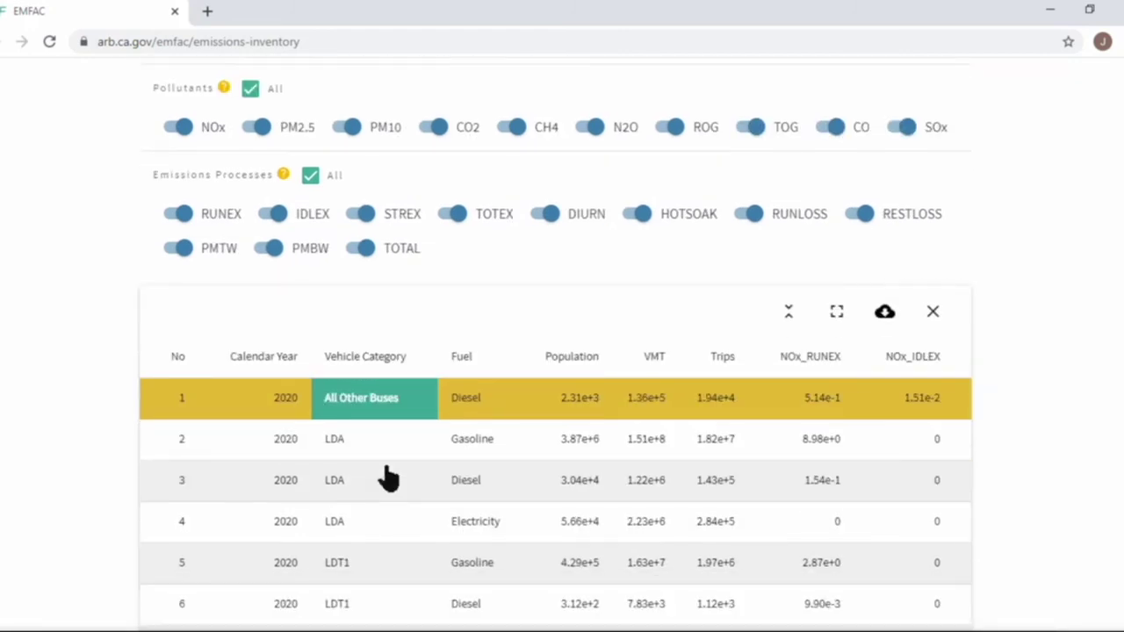
scroll(389, 478, "up", 1)
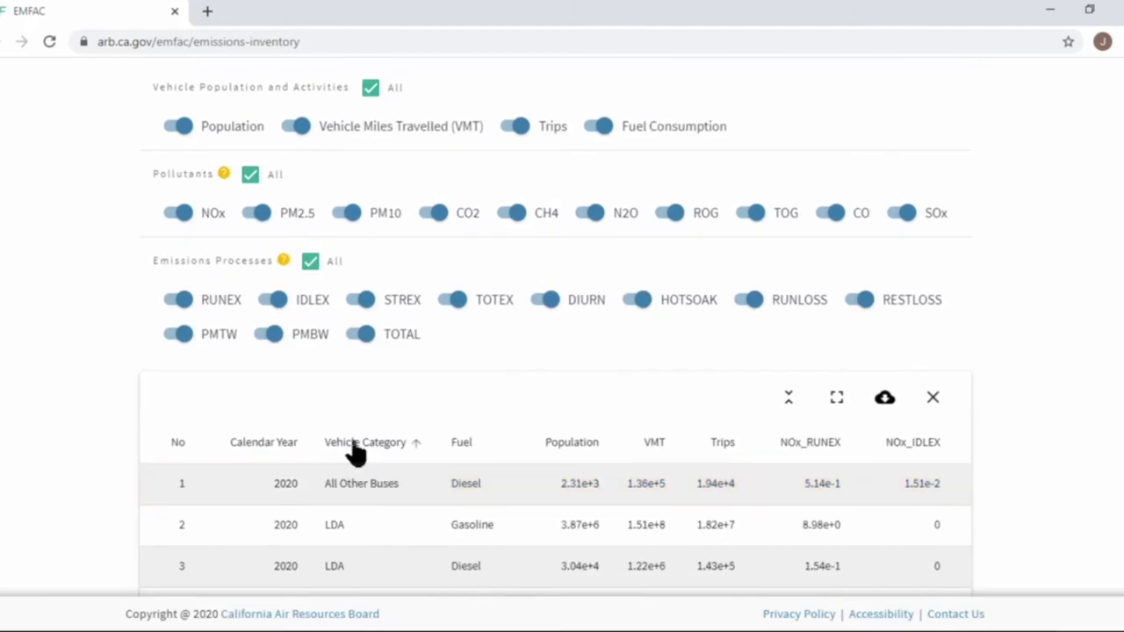
Toggle the All checkboxes for activity, pollutant and process columns off and back on.
left_click(370, 89)
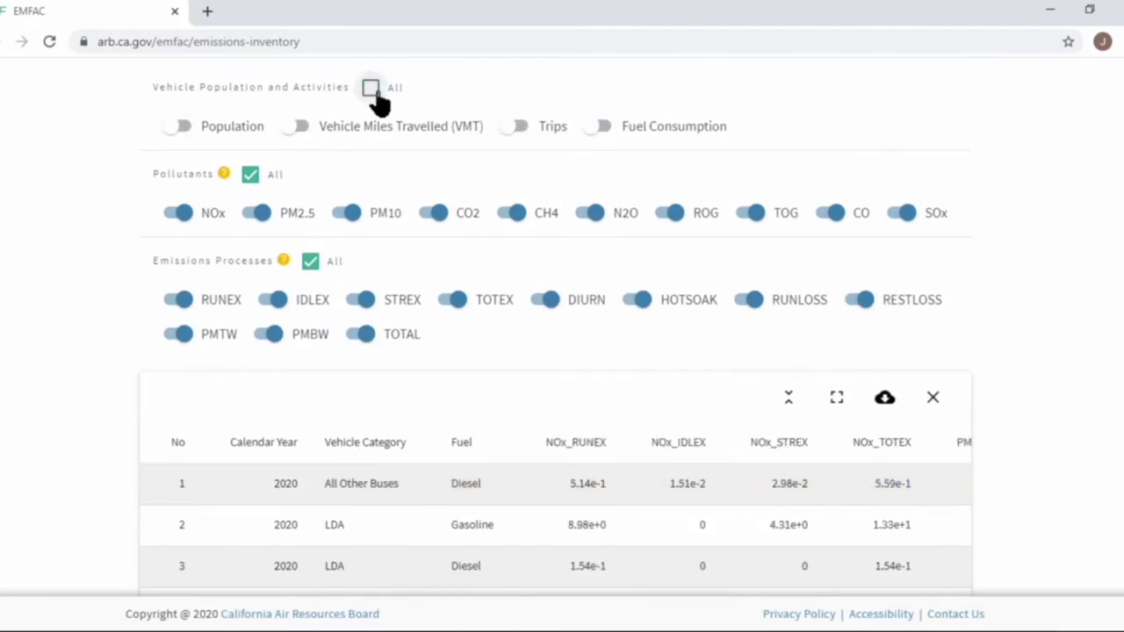
left_click(370, 89)
left_click(373, 91)
left_click(372, 90)
left_click(252, 177)
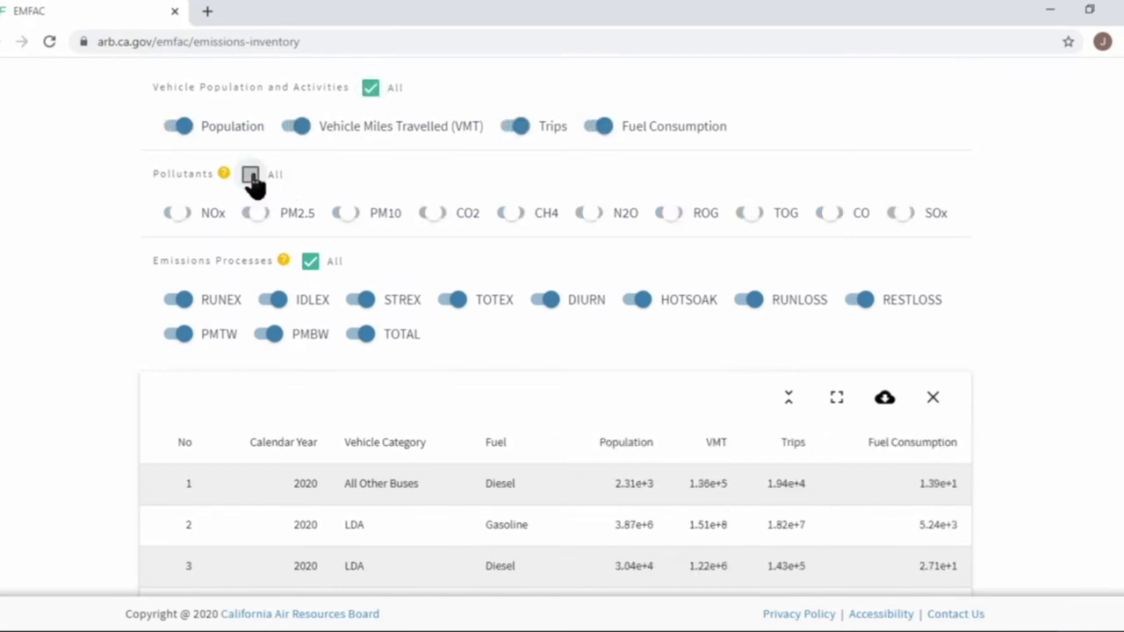
left_click(251, 176)
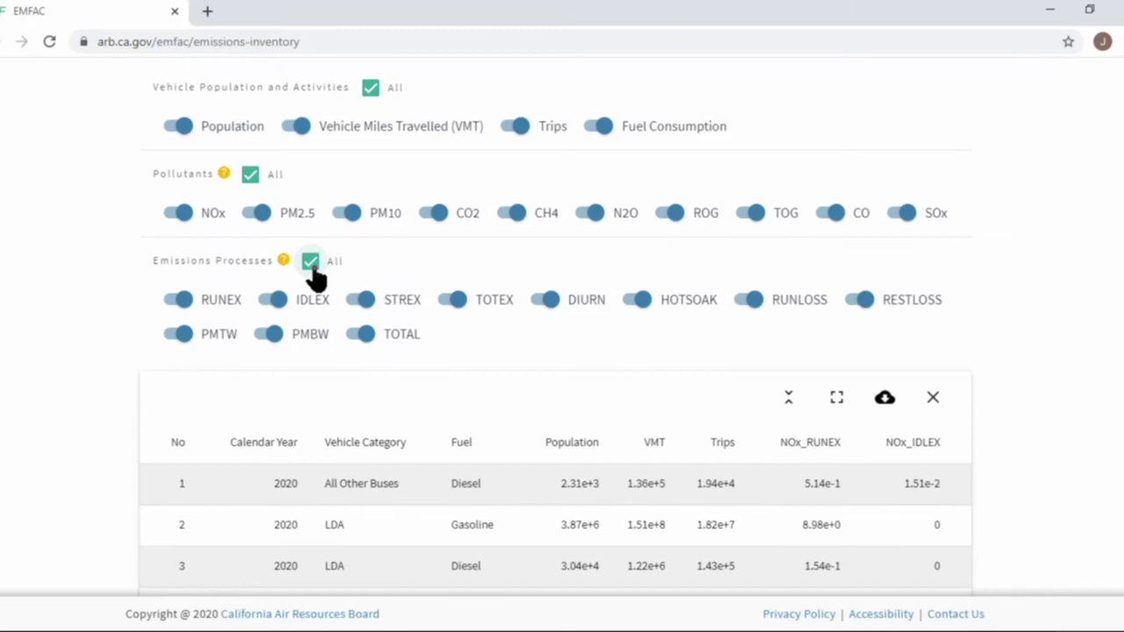
left_click(312, 263)
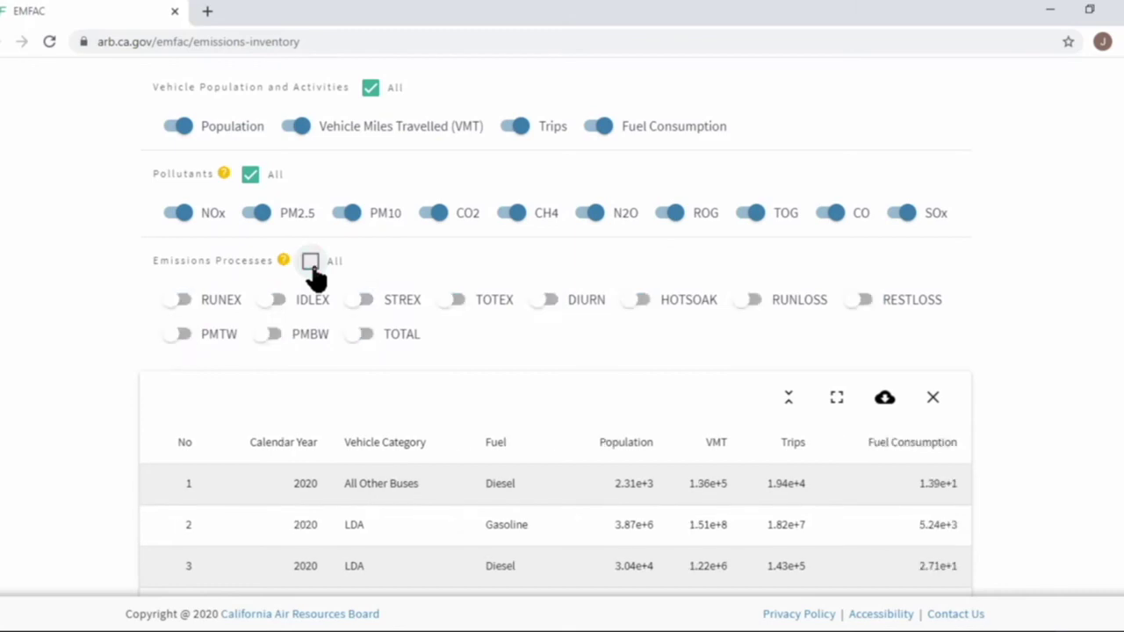
left_click(312, 263)
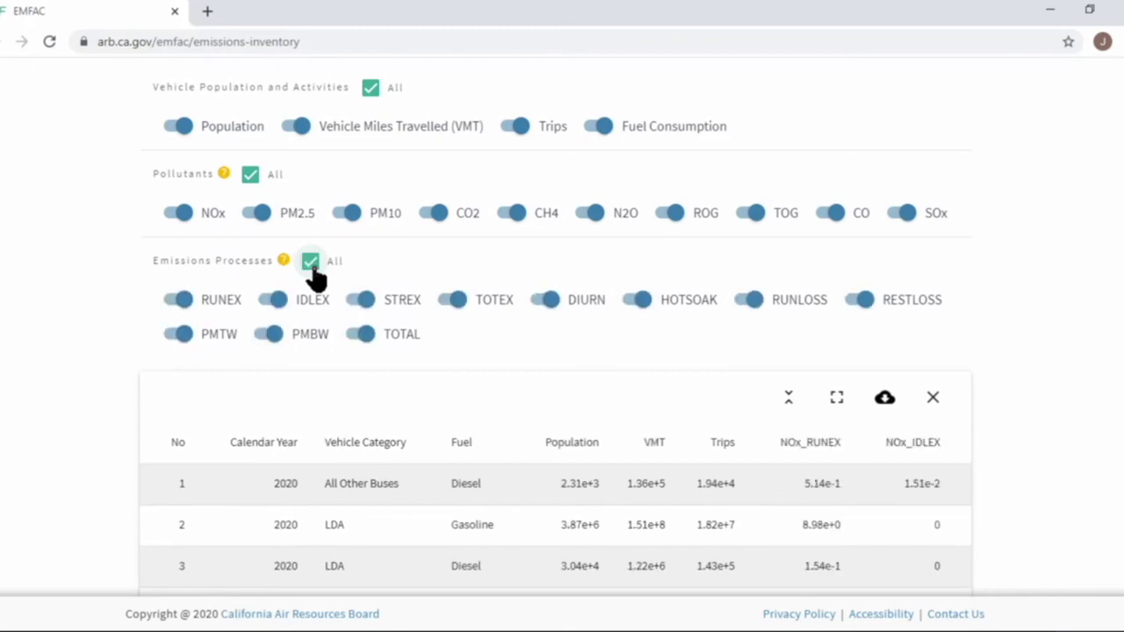
Limit the table to the VMT column plus NOx and PM2.5, keeping all processes.
left_click(370, 88)
left_click(295, 127)
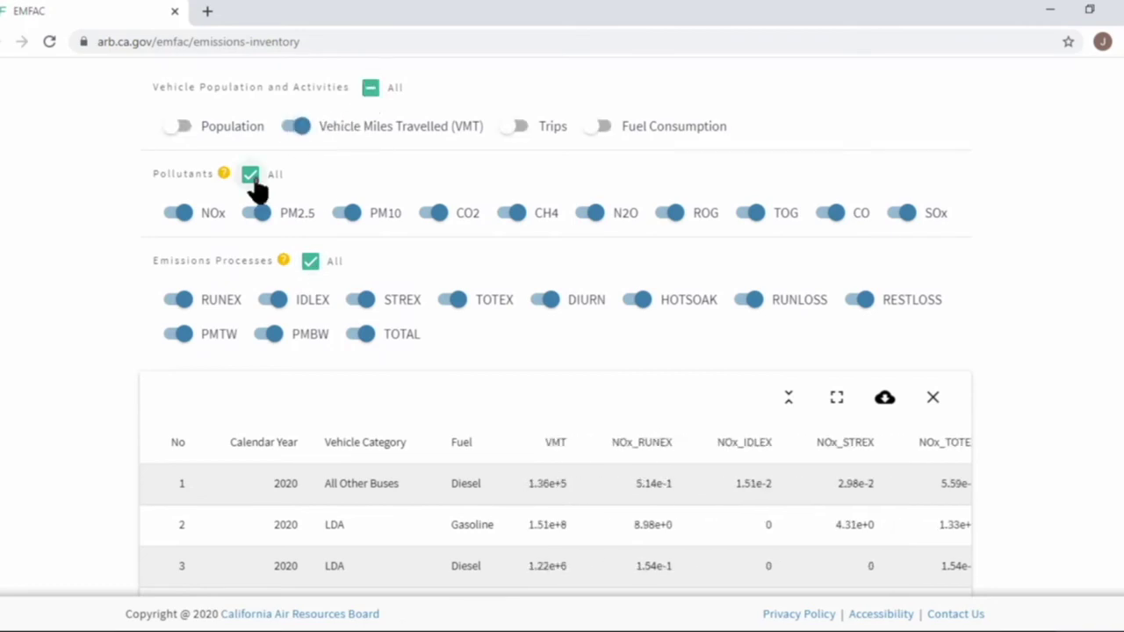
left_click(250, 175)
left_click(180, 216)
left_click(255, 214)
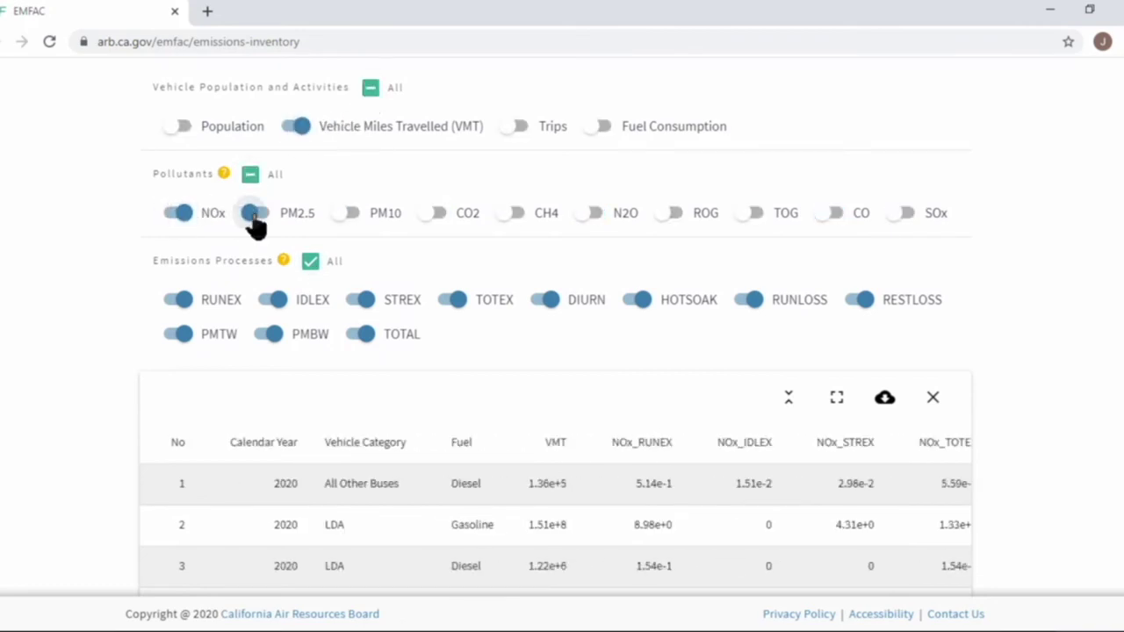
left_click(311, 263)
left_click(311, 264)
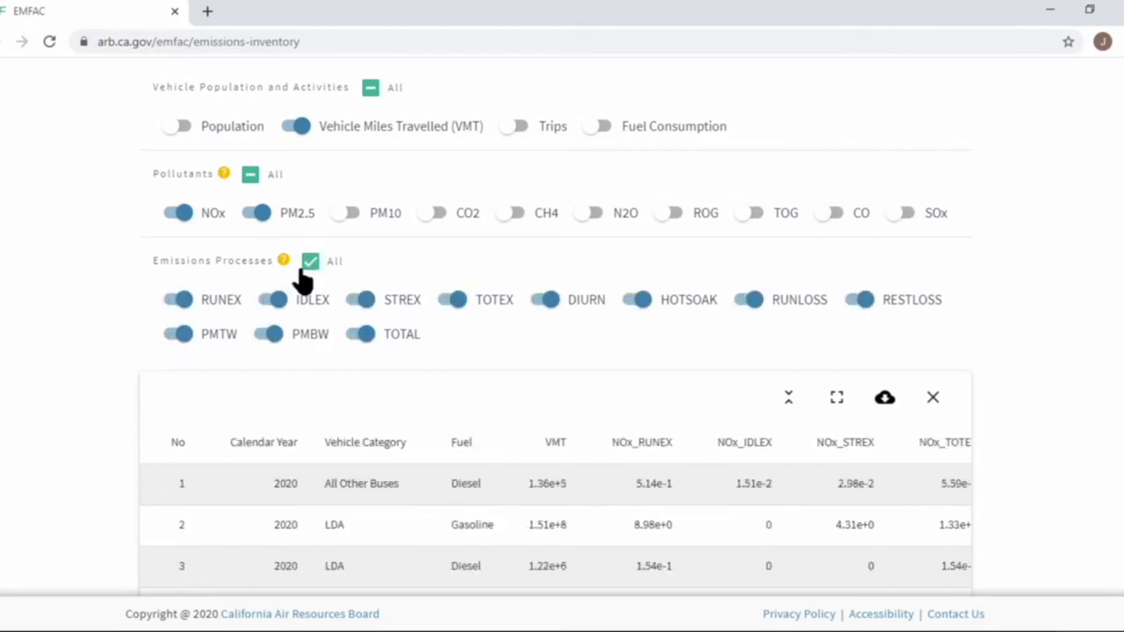
Clear all emission processes, then select only RUNEX.
left_click(307, 263)
left_click(182, 300)
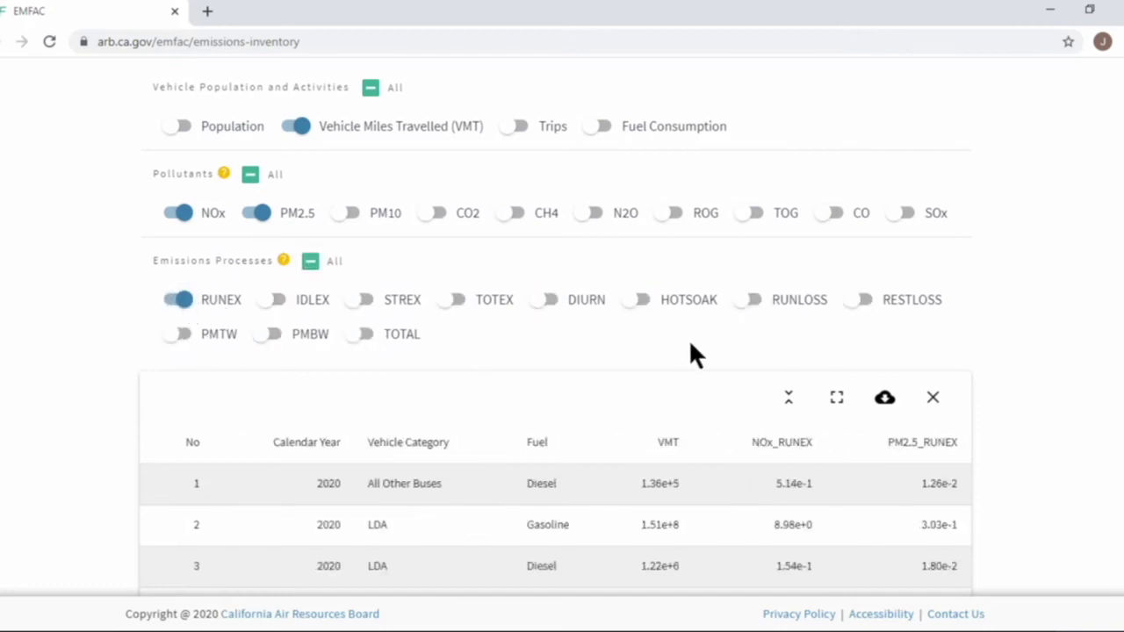
scroll(693, 357, "down", 3)
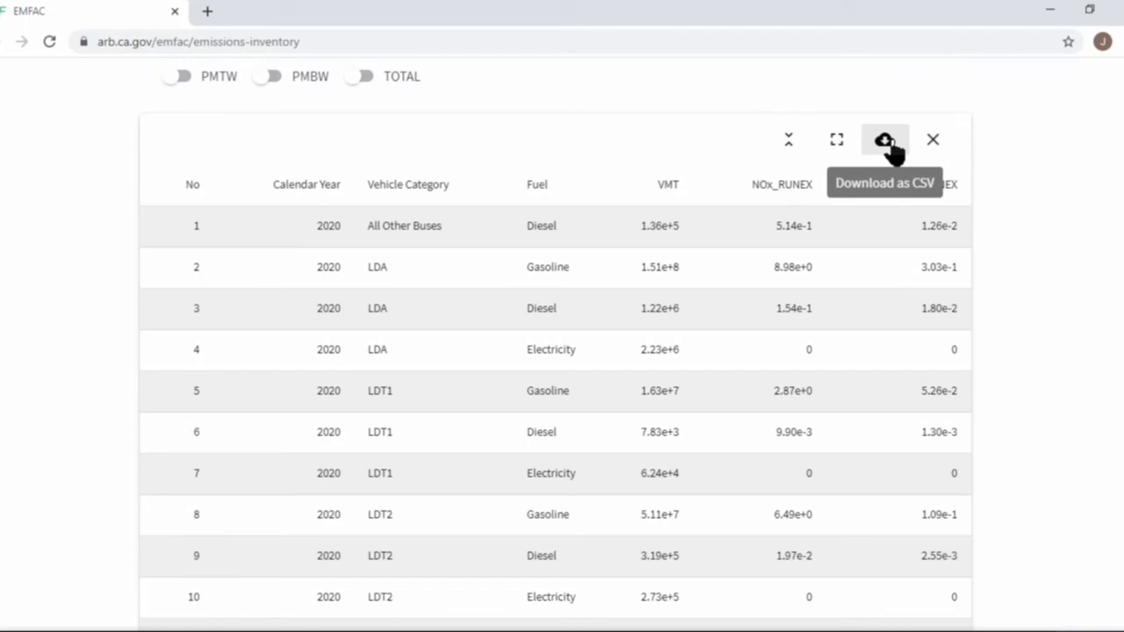
Try the table's Fullscreen and Exit Fullscreen views, then Compact and back to full-height rows.
left_click(837, 142)
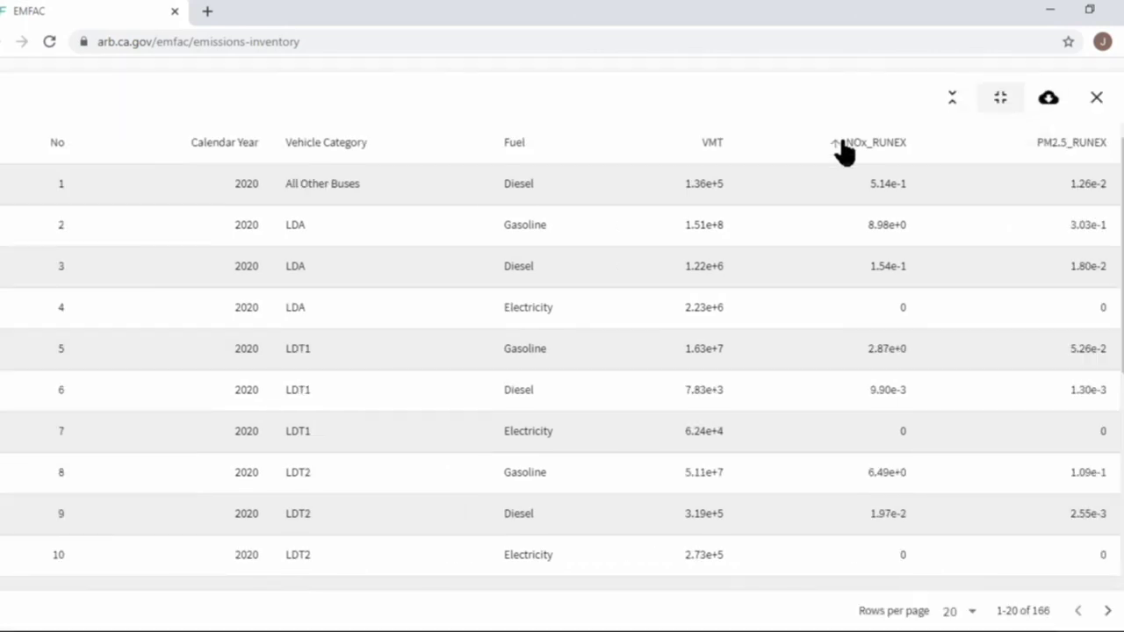
left_click(998, 99)
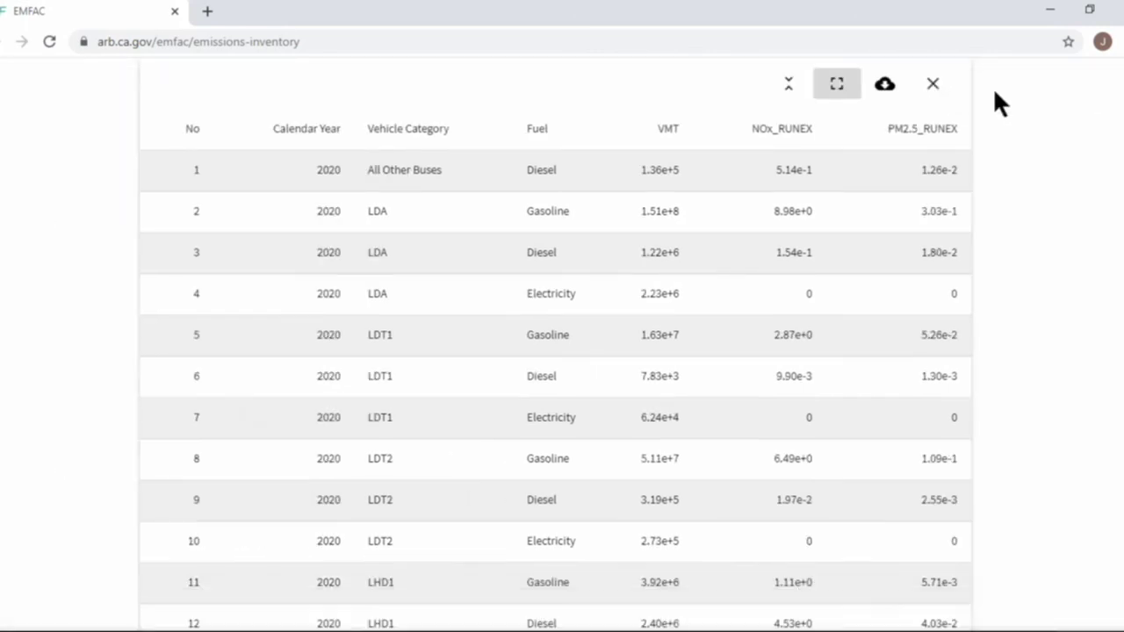
left_click(788, 87)
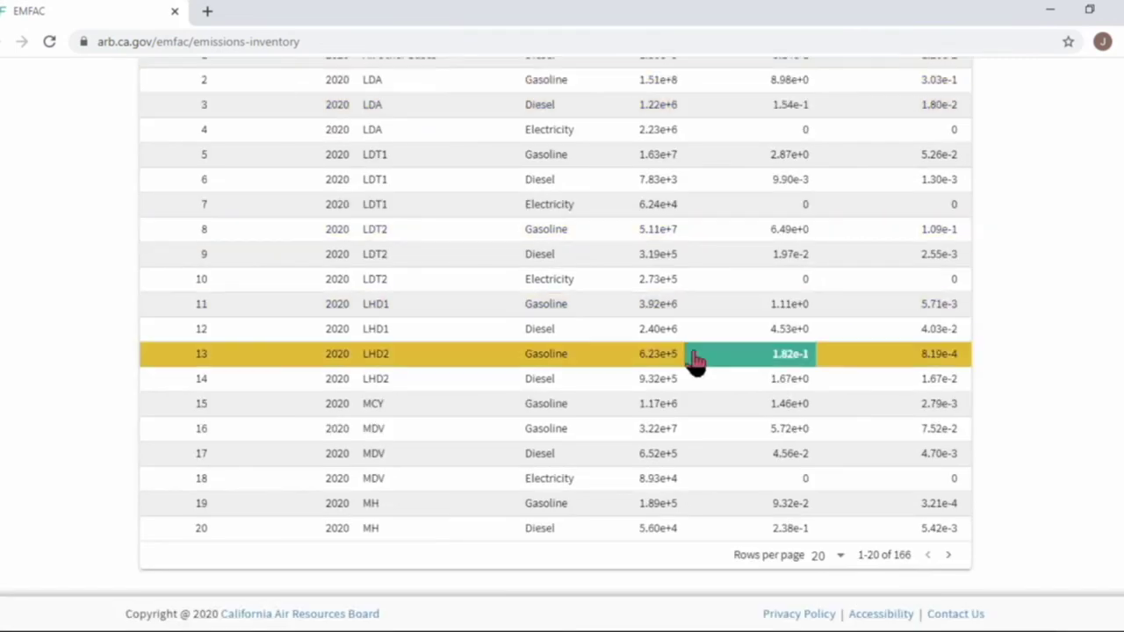
scroll(691, 365, "up", 3)
scroll(687, 372, "down", 3)
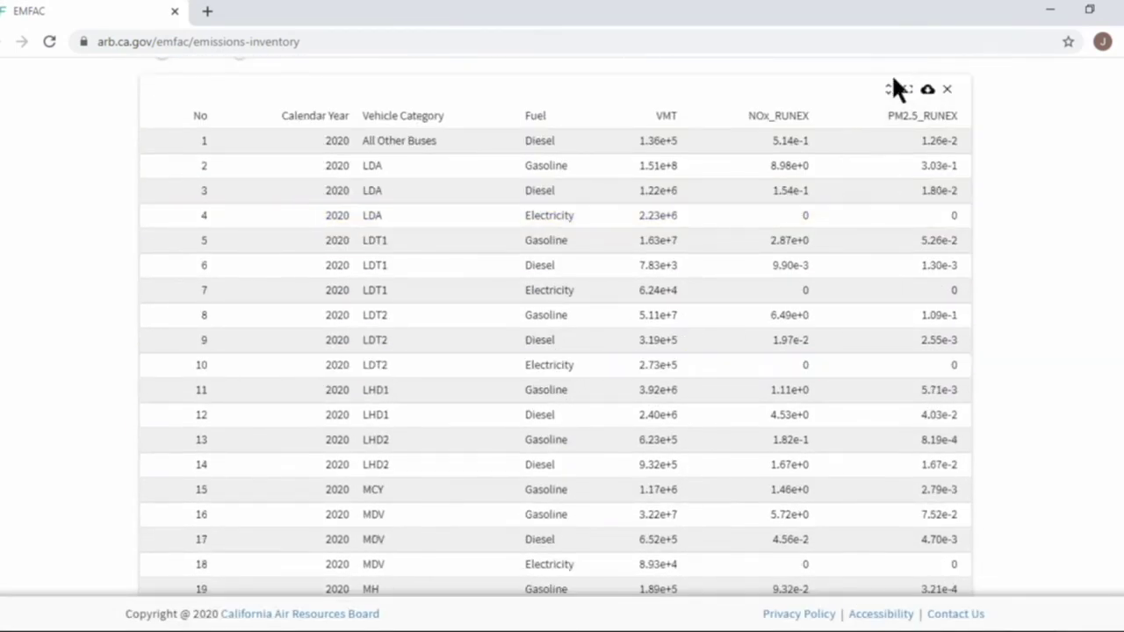
left_click(889, 88)
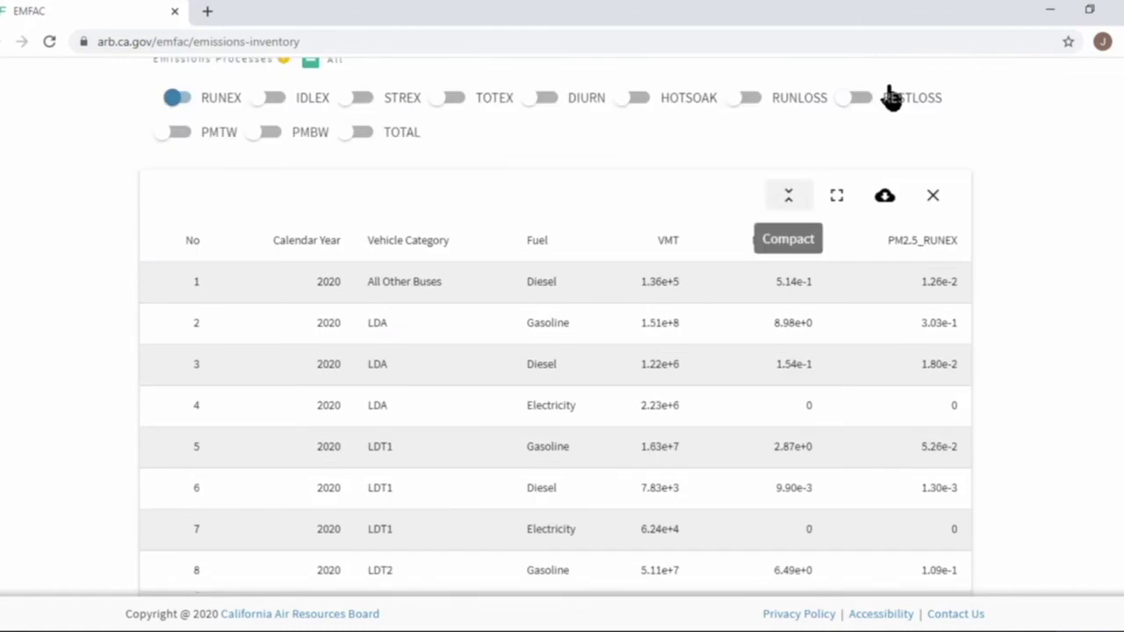
scroll(681, 280, "down", 1)
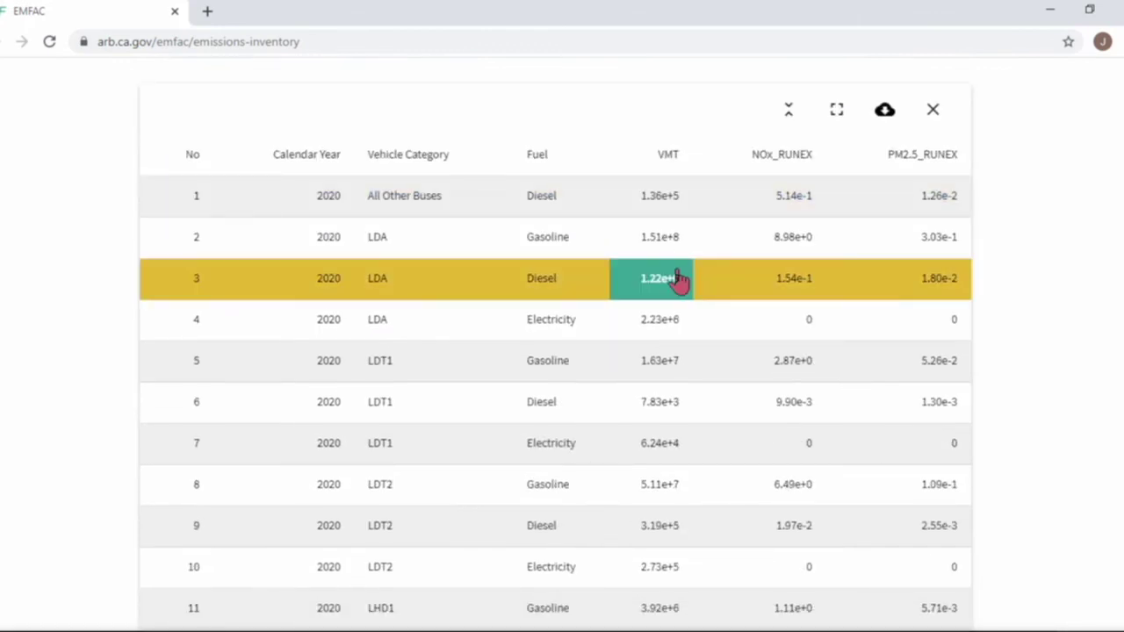
scroll(446, 318, "up", 8)
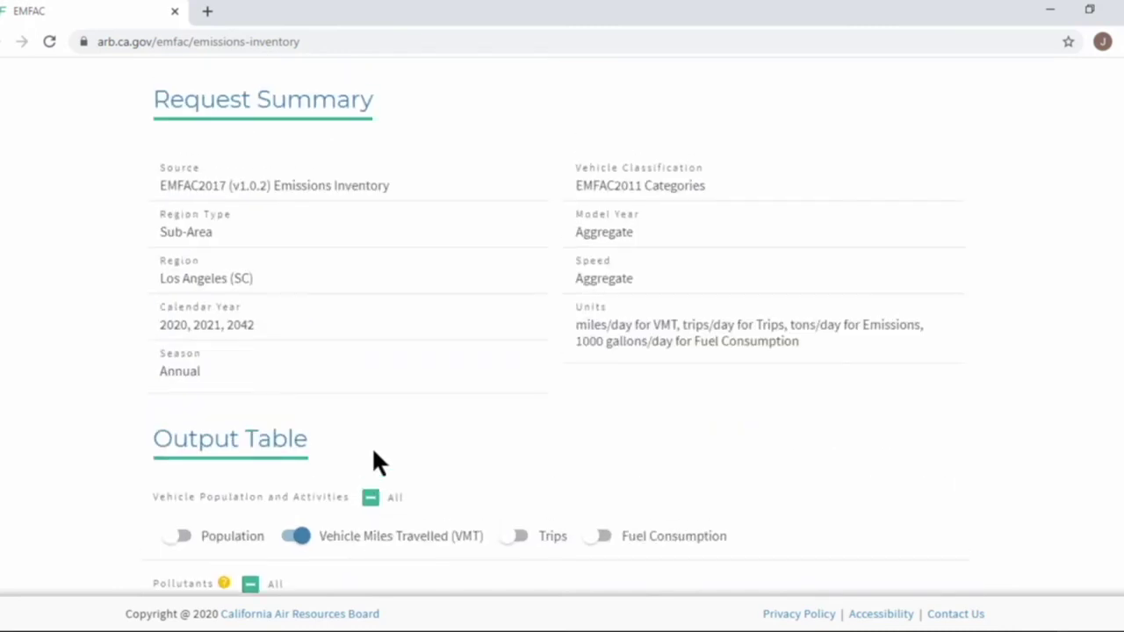
scroll(374, 455, "up", 20)
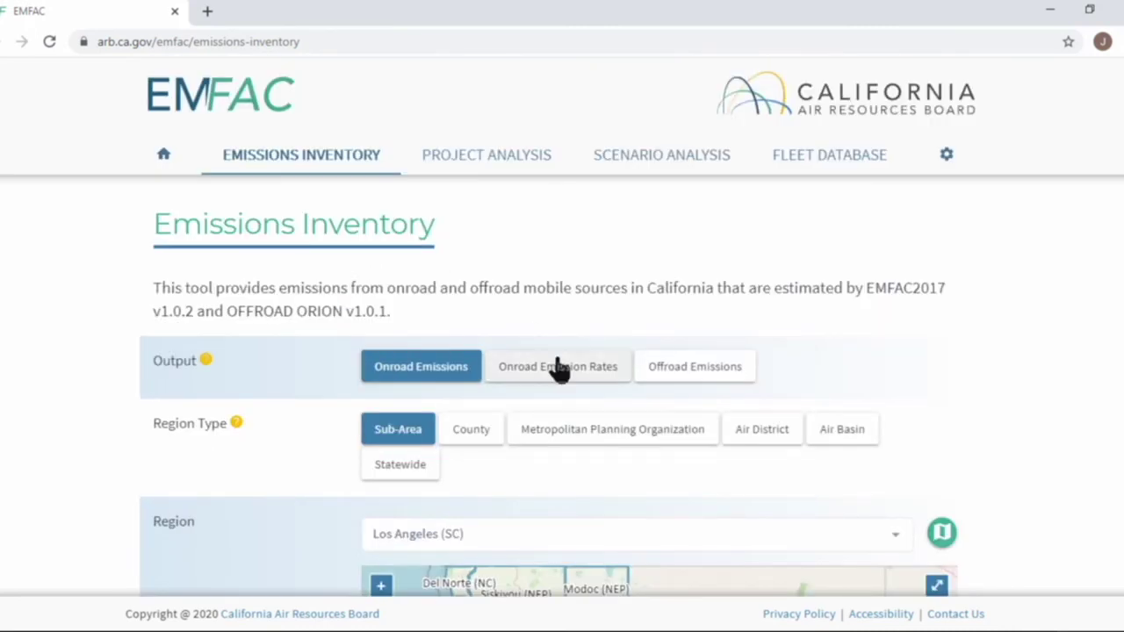
left_click(571, 376)
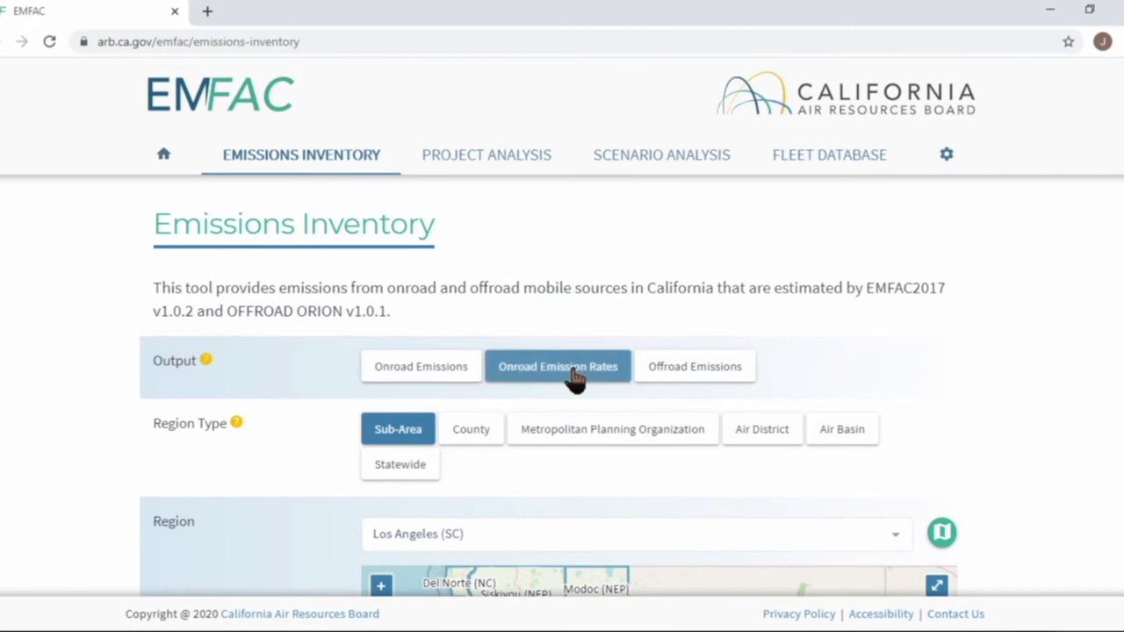
left_click(412, 378)
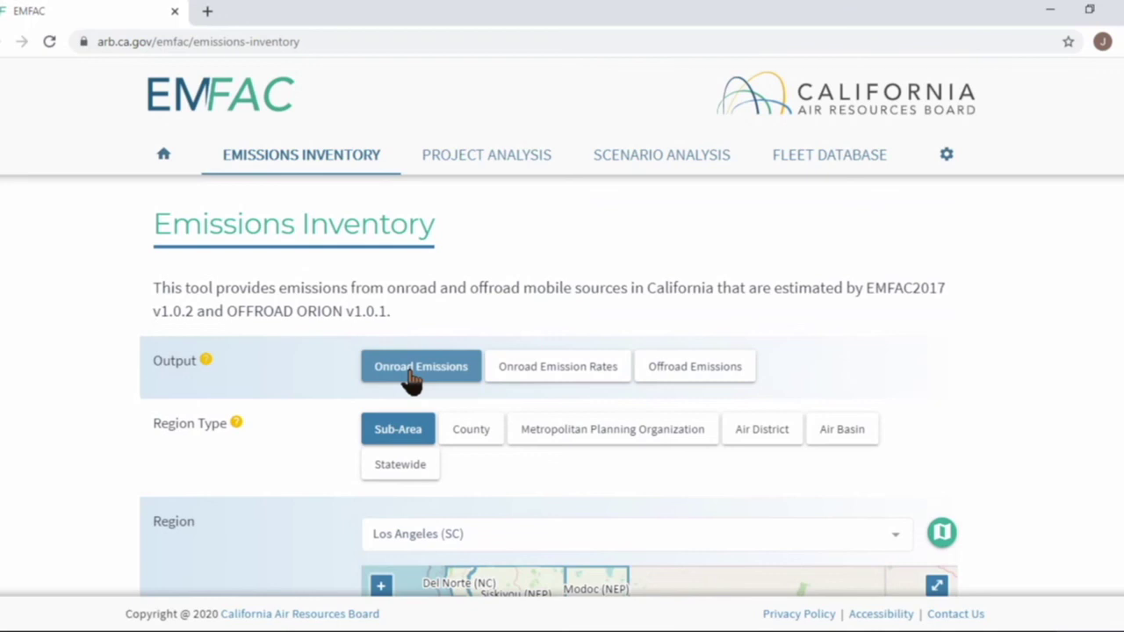
left_click(575, 379)
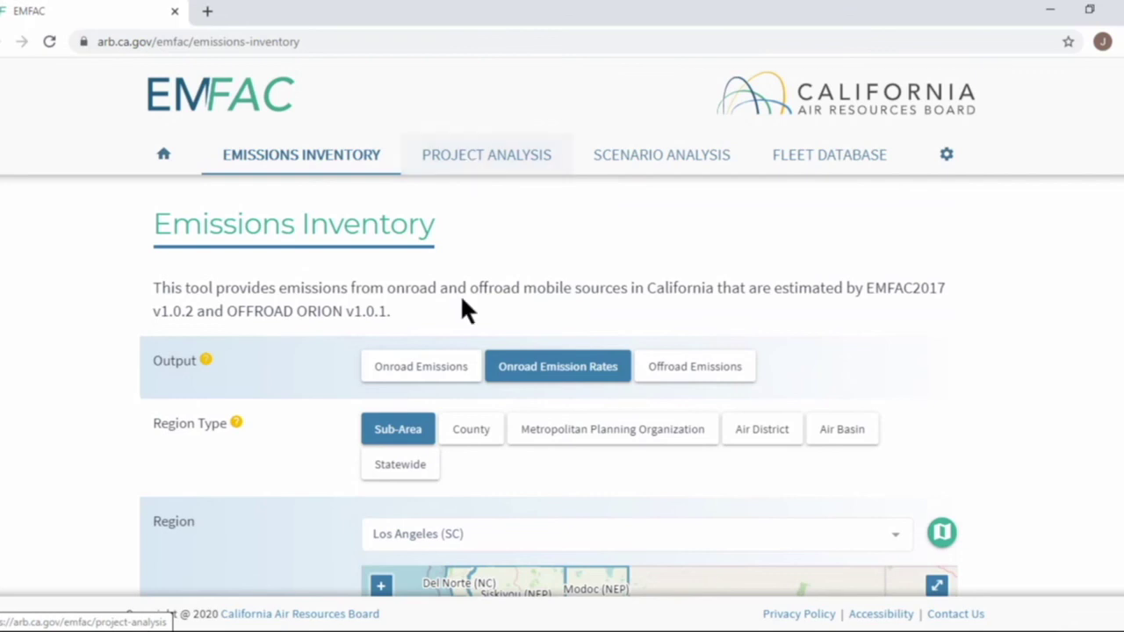
left_click(413, 369)
scroll(272, 400, "down", 3)
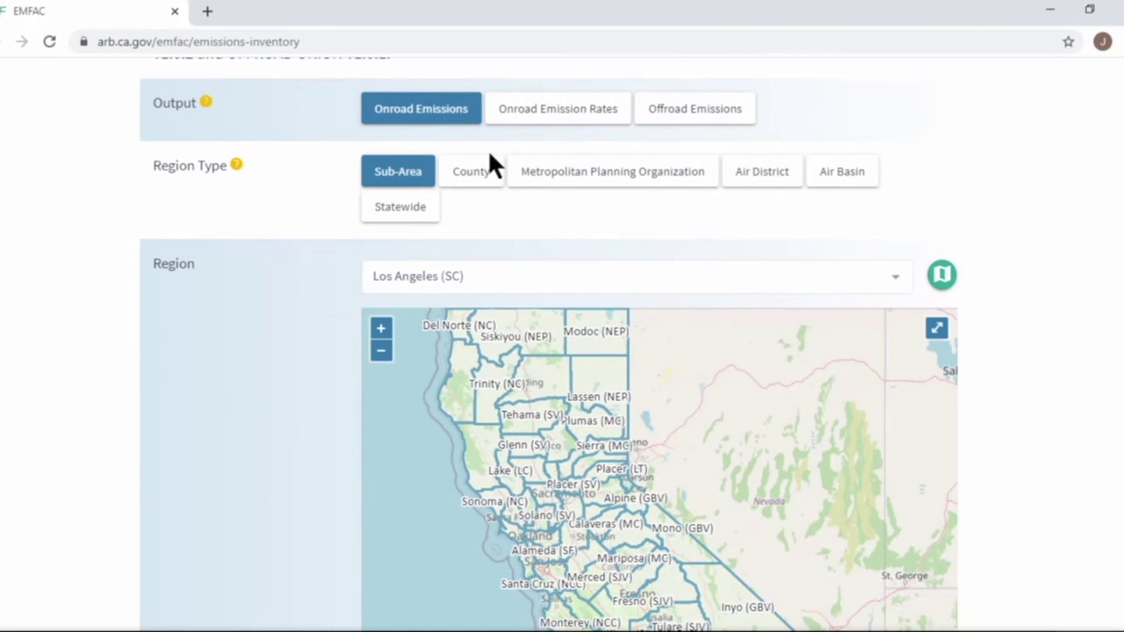
left_click(532, 114)
scroll(285, 330, "up", 3)
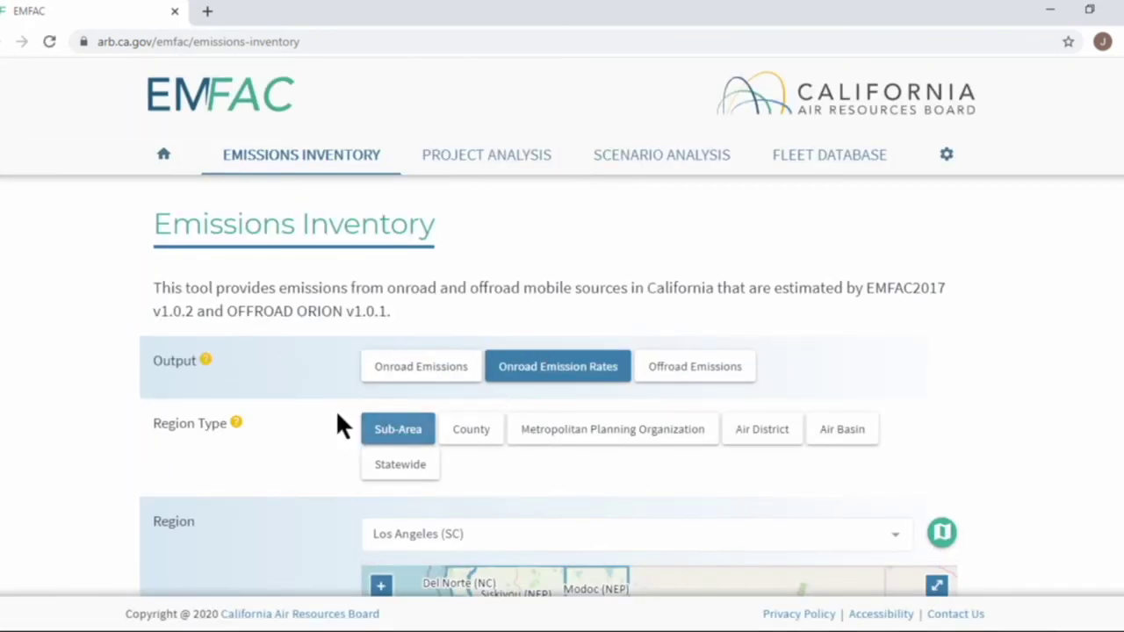
left_click(416, 375)
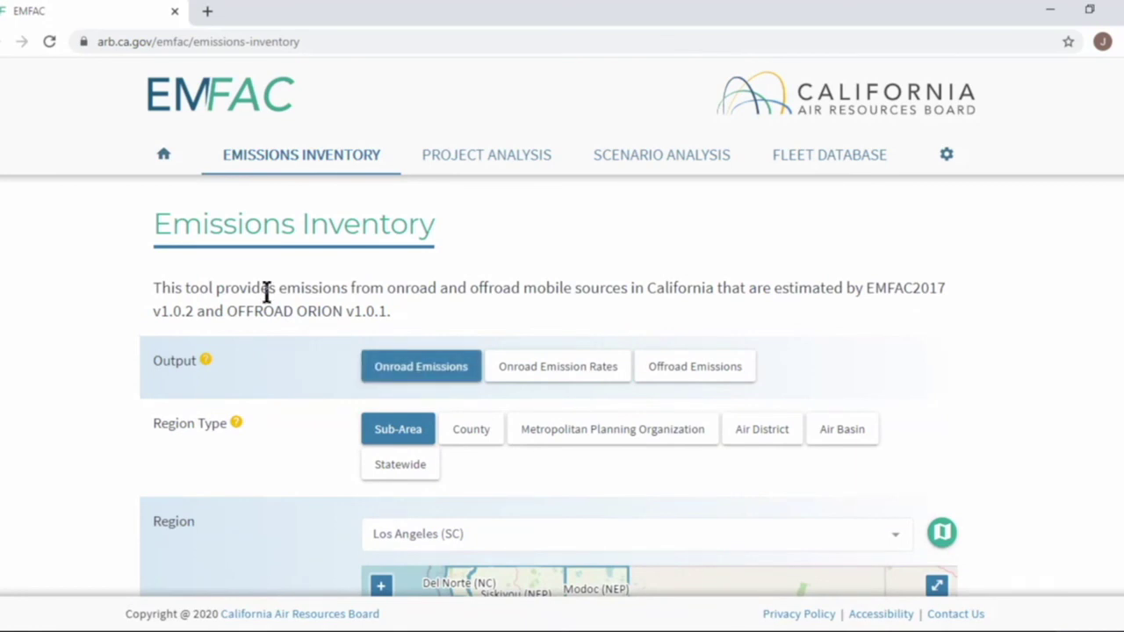
left_click(486, 158)
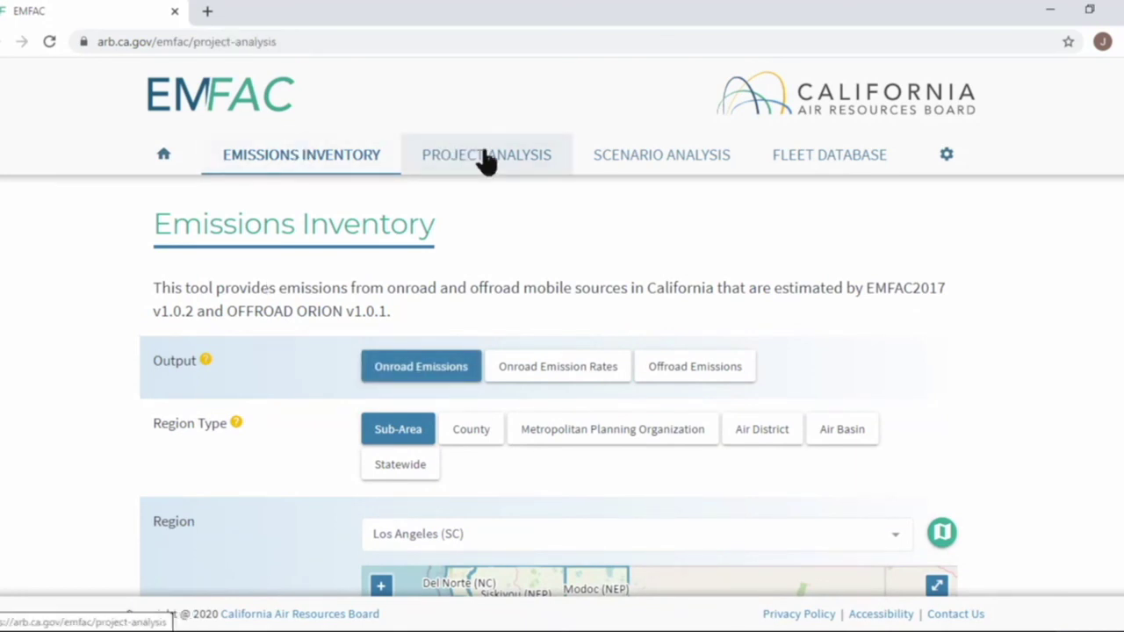
left_click(323, 161)
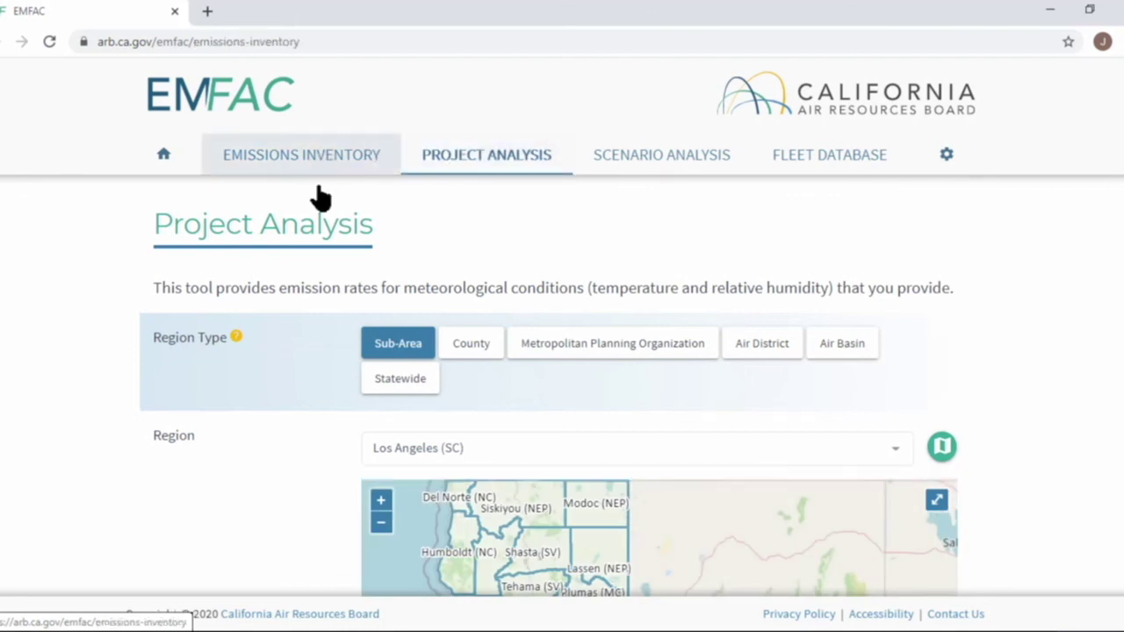
scroll(332, 422, "down", 2)
scroll(330, 412, "down", 2)
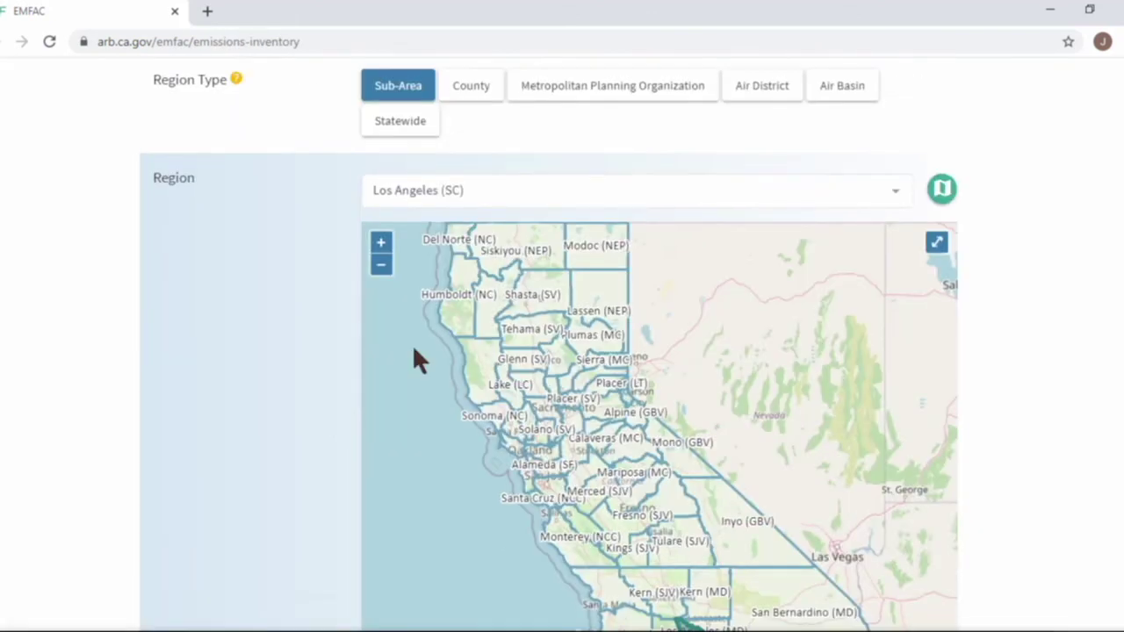
scroll(318, 428, "down", 18)
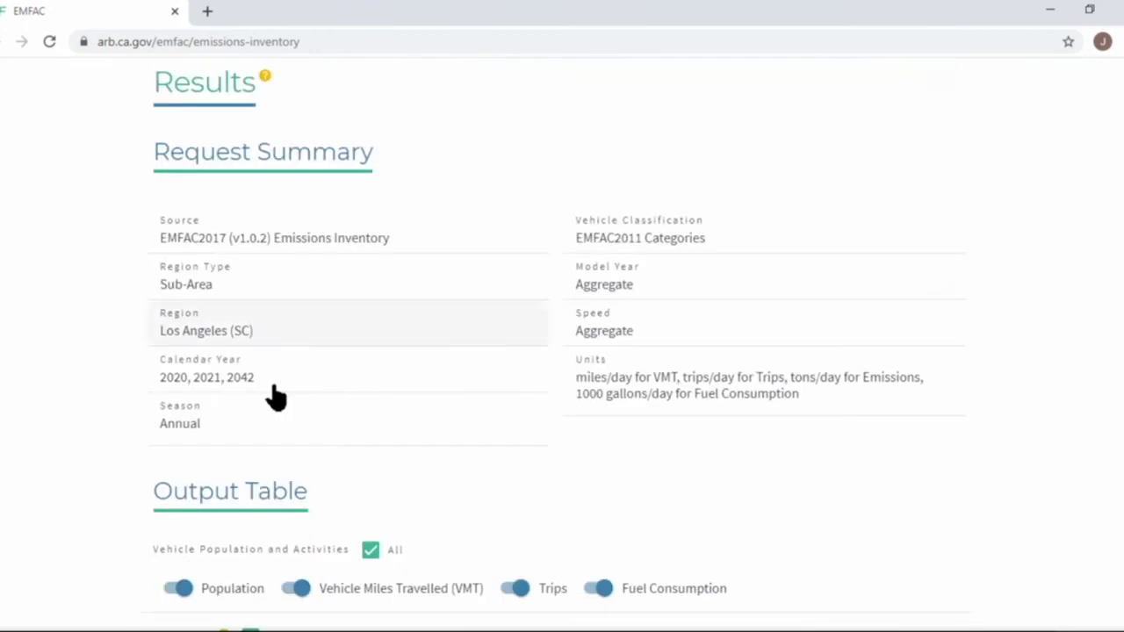
scroll(364, 466, "up", 4)
scroll(316, 377, "up", 15)
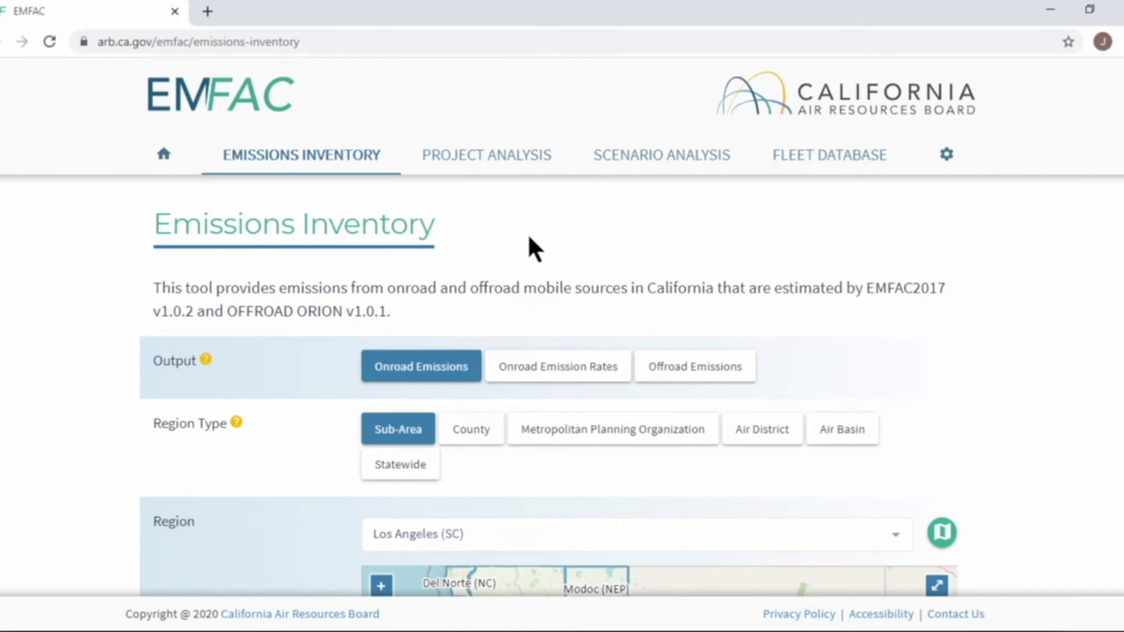
Preview the page in the emulated phone layout with Ctrl+Shift+M, then open and close the navigation drawer.
key("ctrl+shift+m")
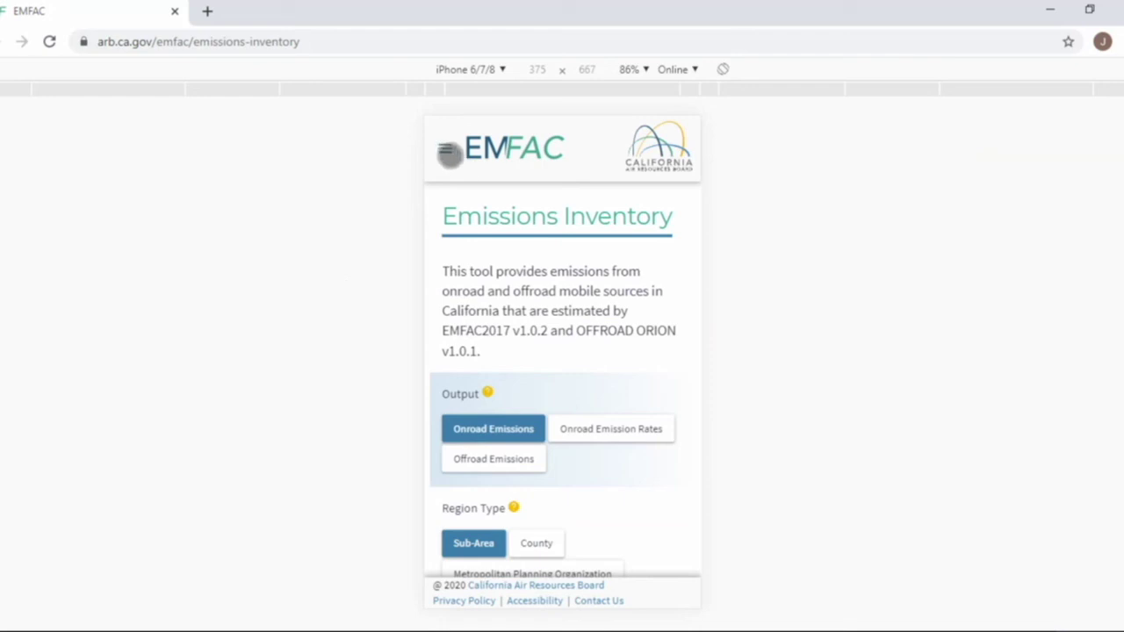
left_click(448, 153)
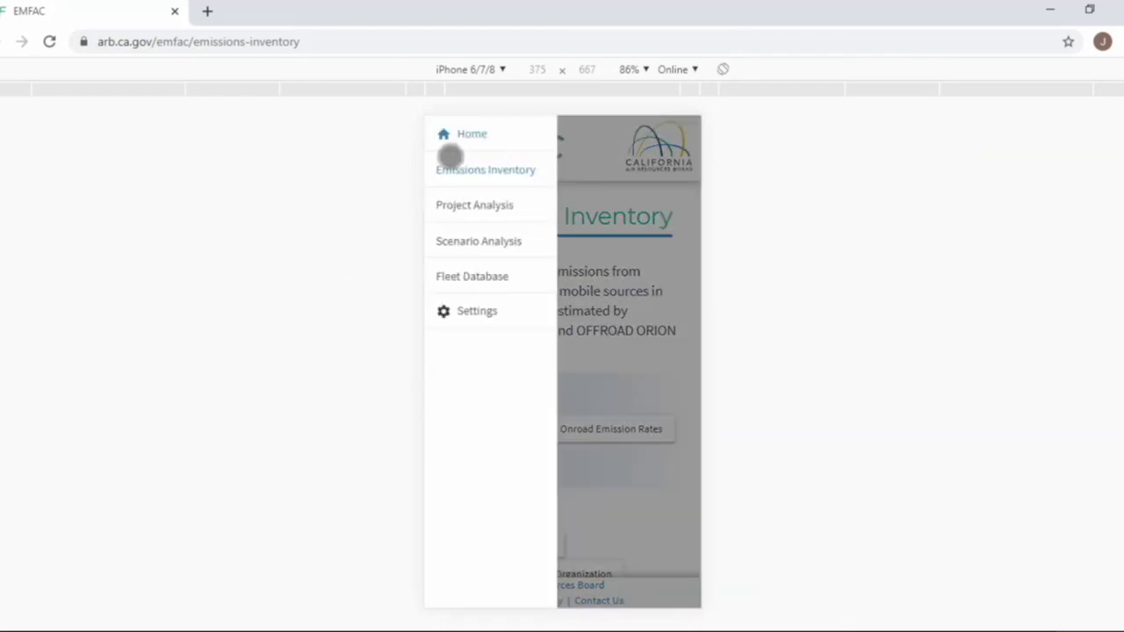
left_click(652, 233)
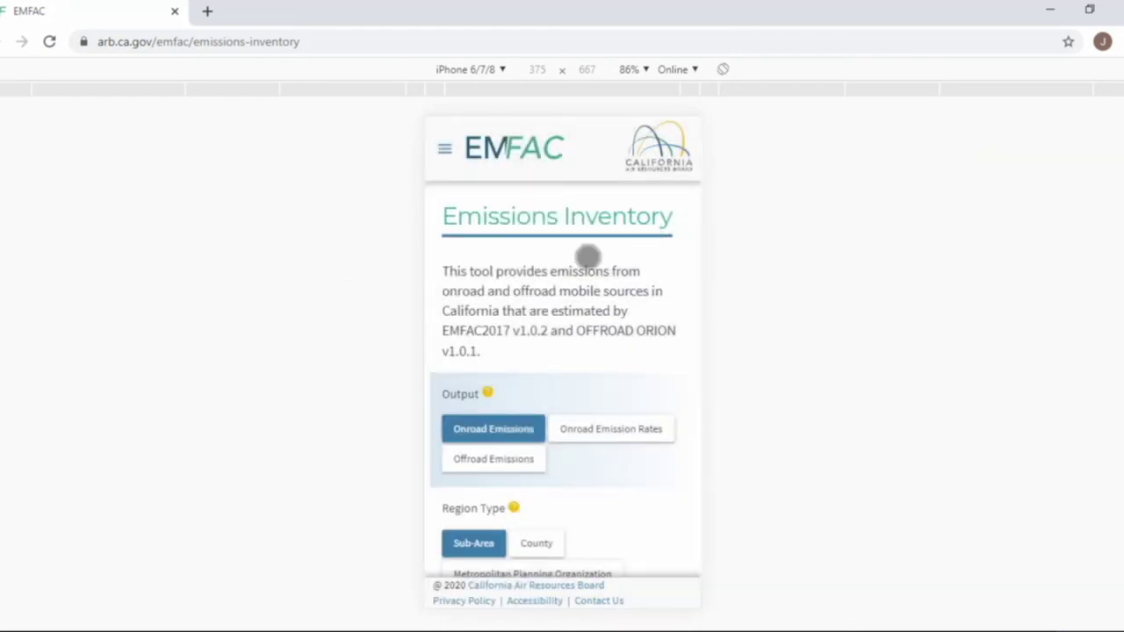
Switch the output to Onroad Emission Rates and back to Onroad Emissions.
left_click(606, 430)
left_click(501, 432)
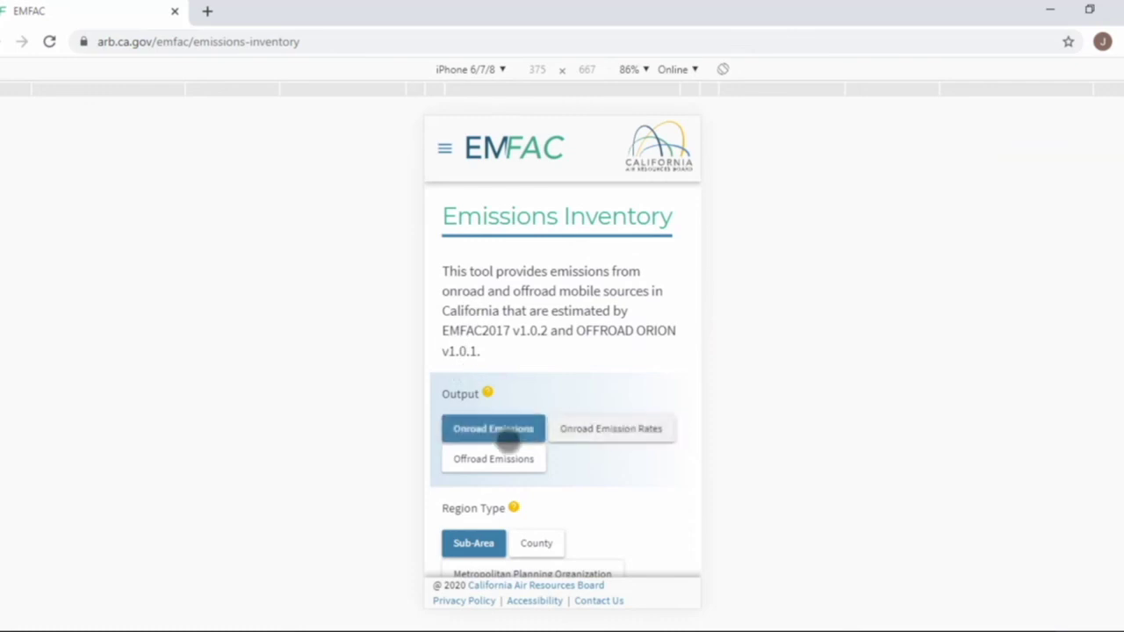
scroll(449, 311, "down", 5)
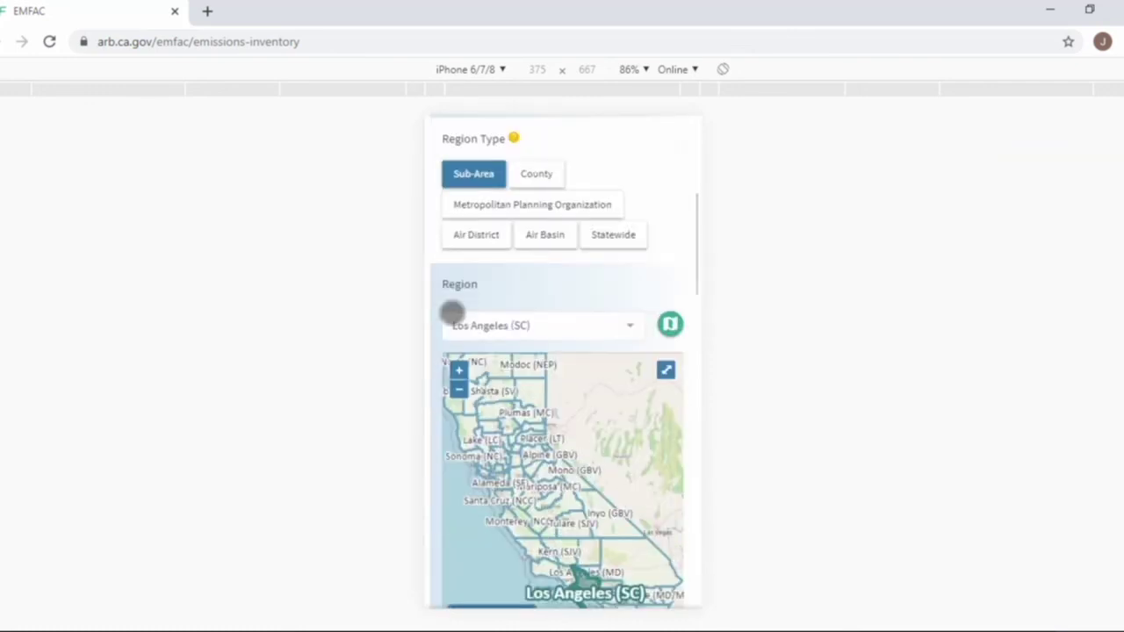
scroll(445, 312, "down", 5)
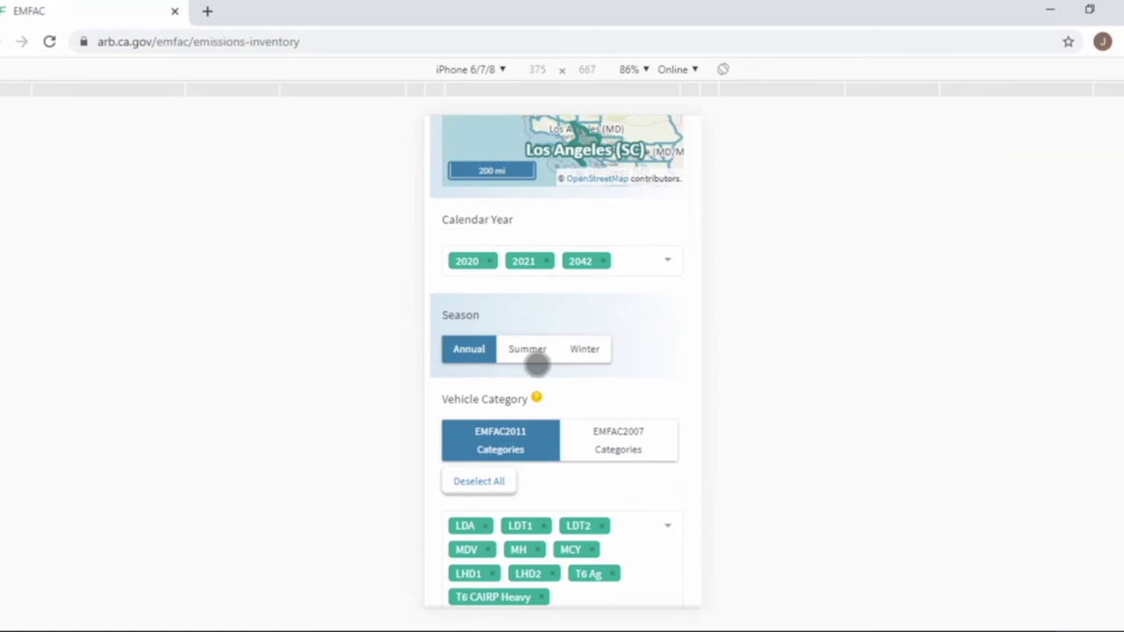
Change the season to Summer and back to Annual, then run Show Results.
left_click(530, 353)
left_click(472, 354)
scroll(464, 364, "down", 10)
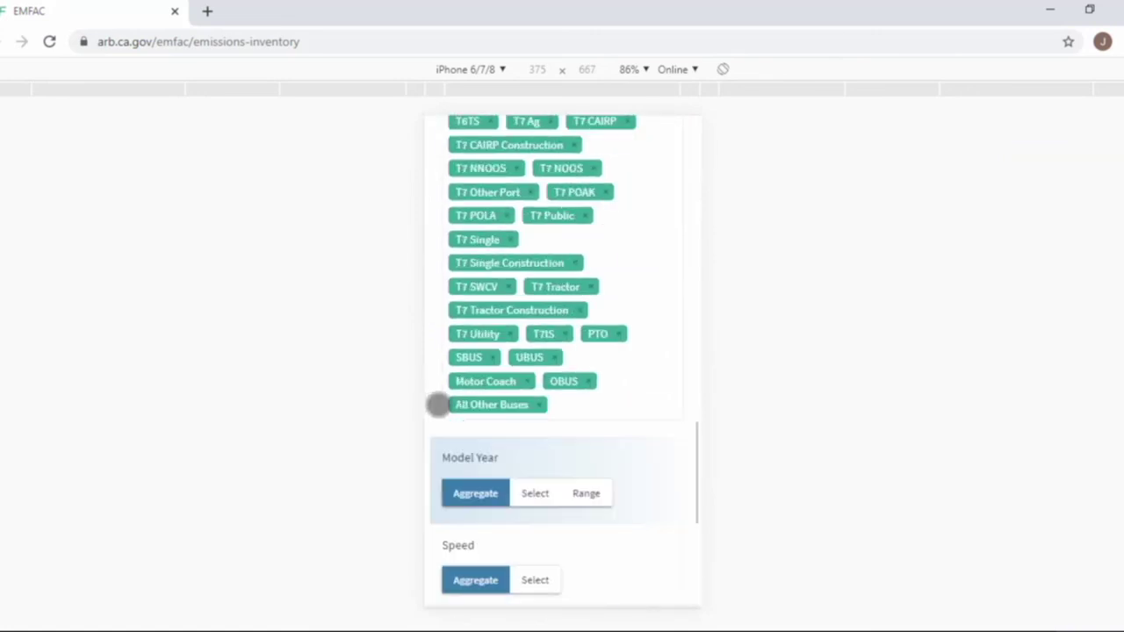
scroll(514, 525, "down", 1)
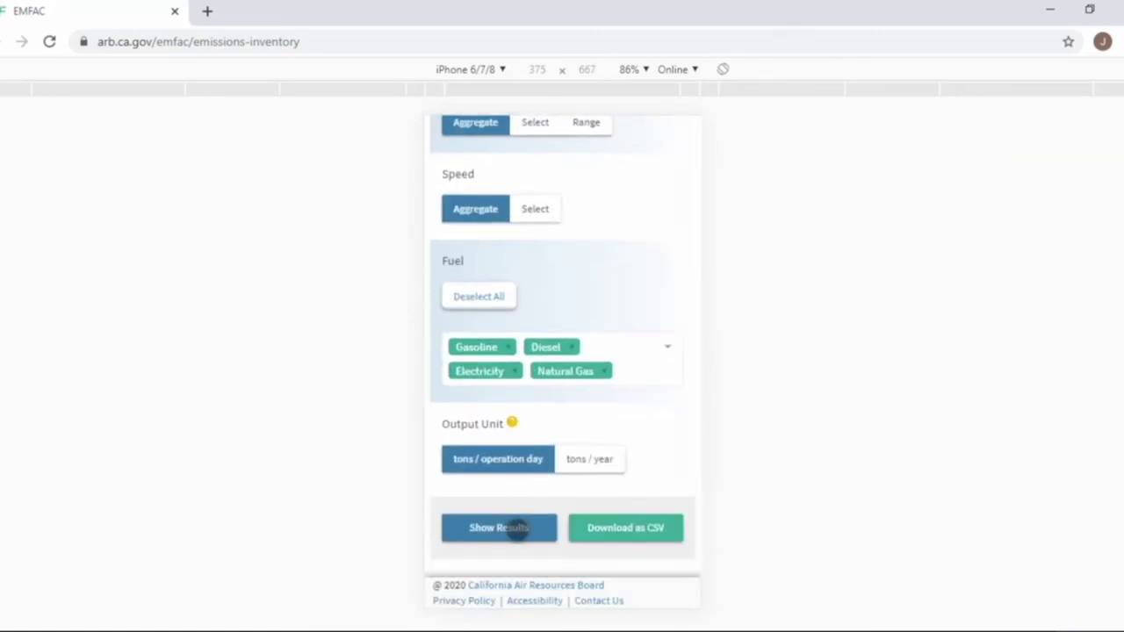
left_click(516, 528)
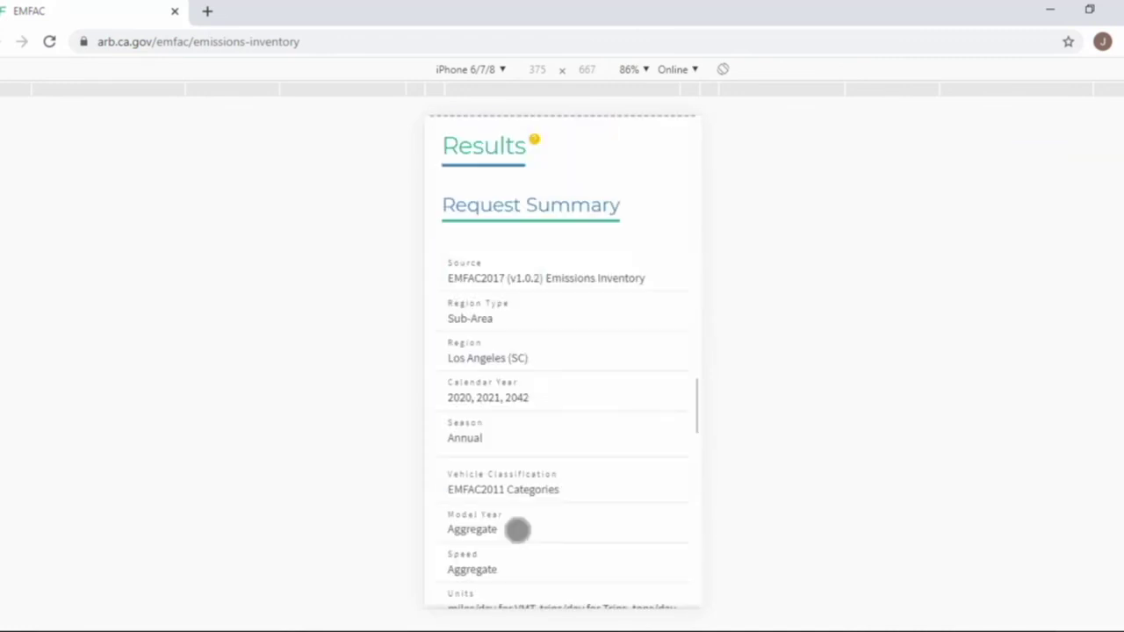
Scroll through the Request Summary and Output Table, then switch the table to compact rows.
scroll(518, 443, "down", 2)
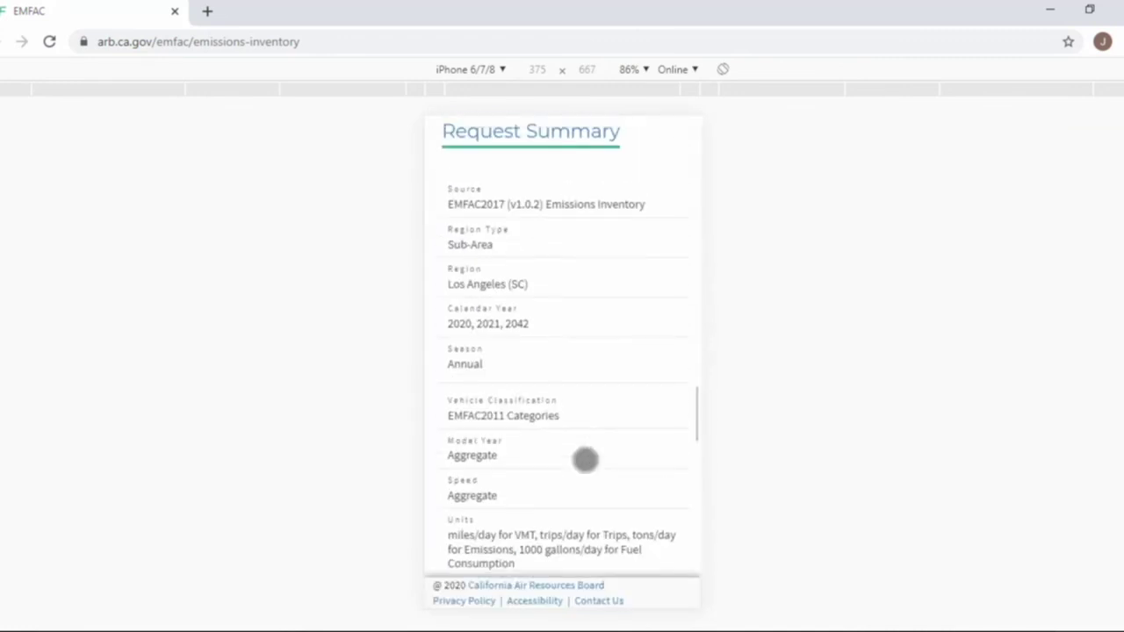
scroll(542, 421, "down", 4)
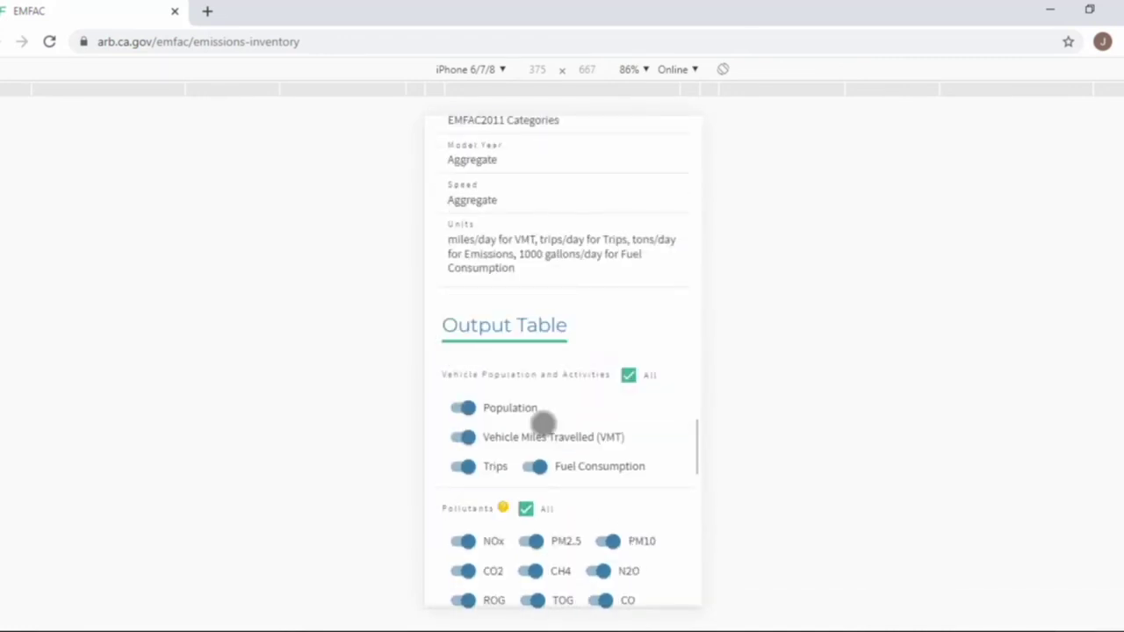
scroll(542, 423, "down", 8)
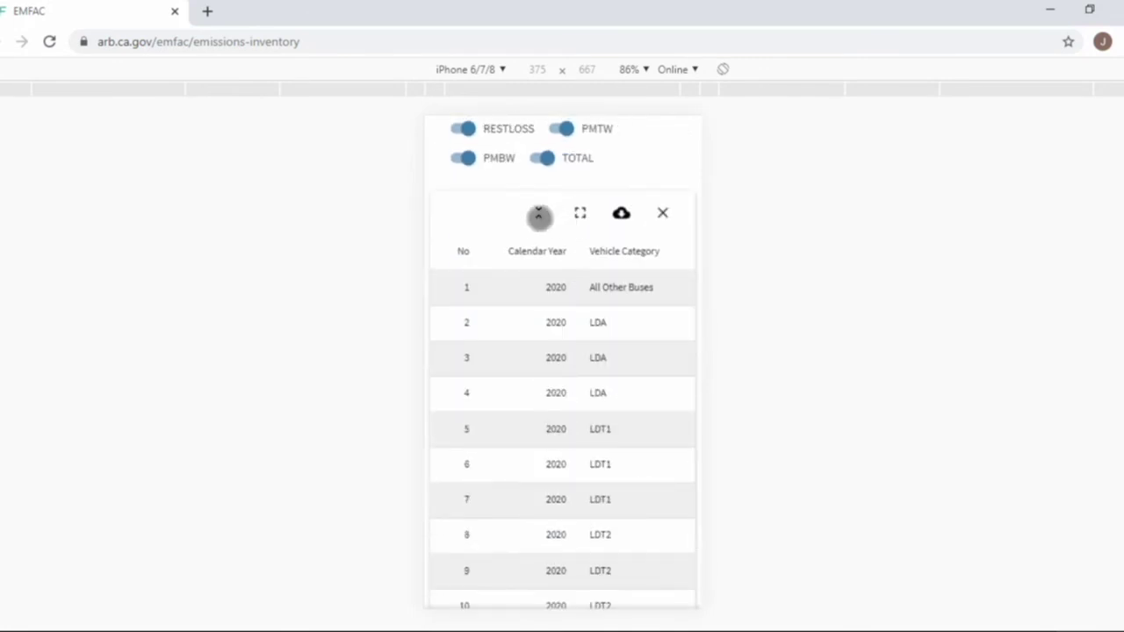
left_click(539, 216)
scroll(571, 417, "up", 5)
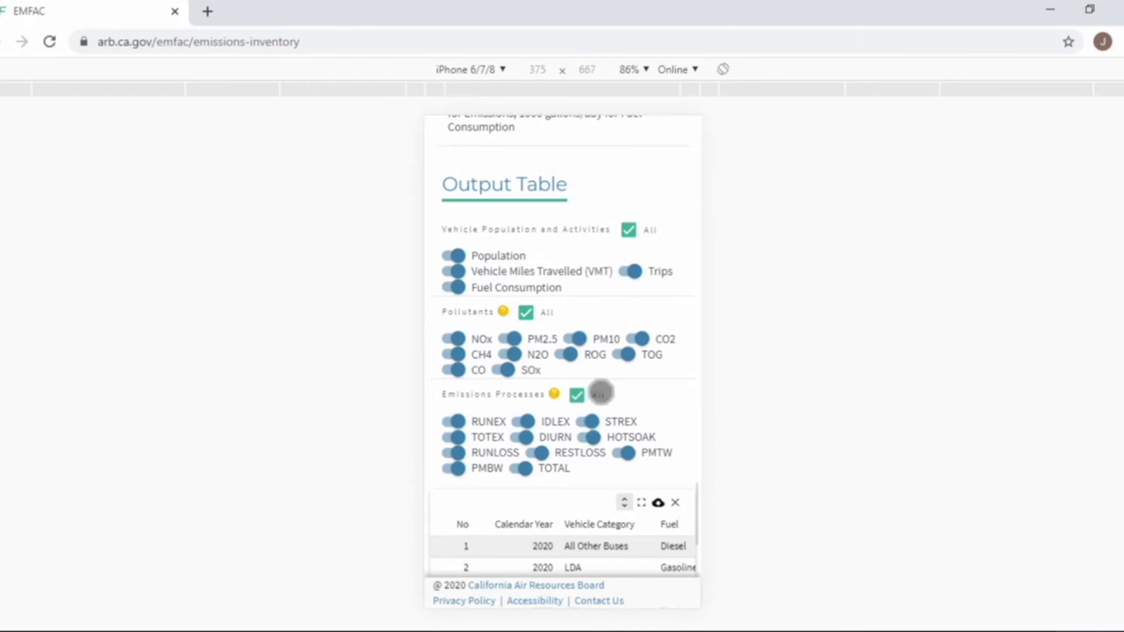
scroll(599, 392, "down", 2)
scroll(572, 426, "up", 2)
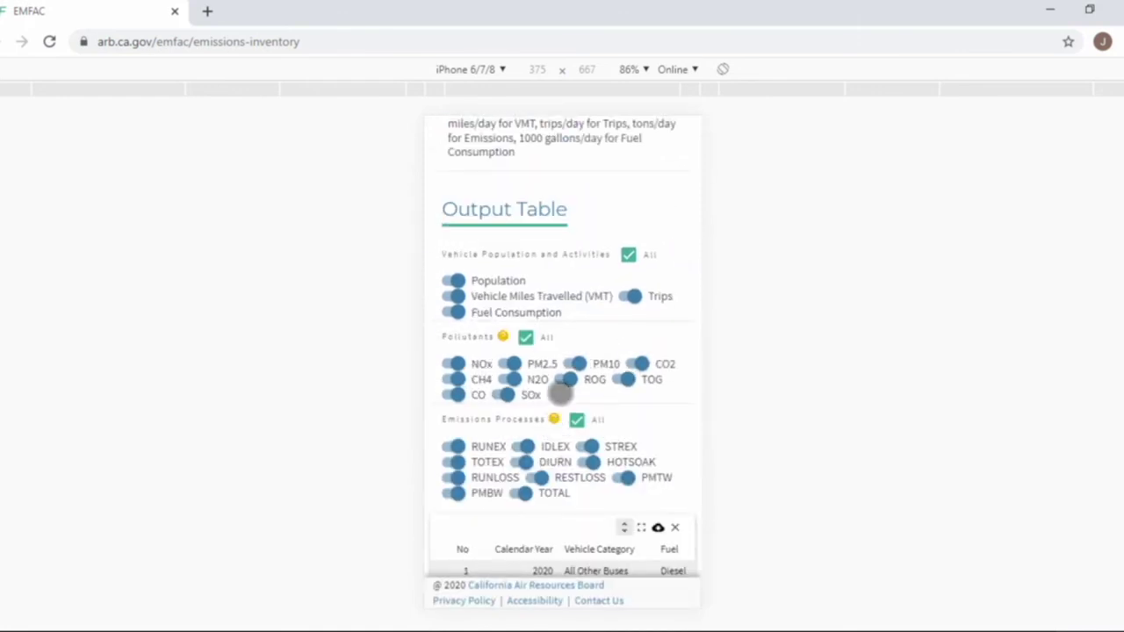
scroll(560, 394, "down", 3)
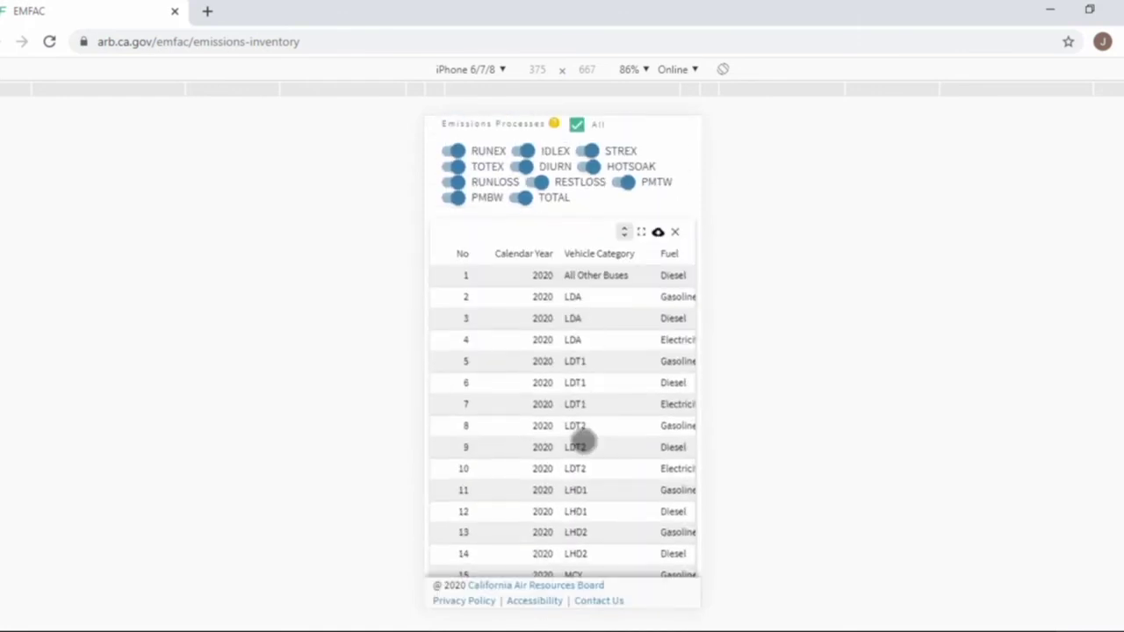